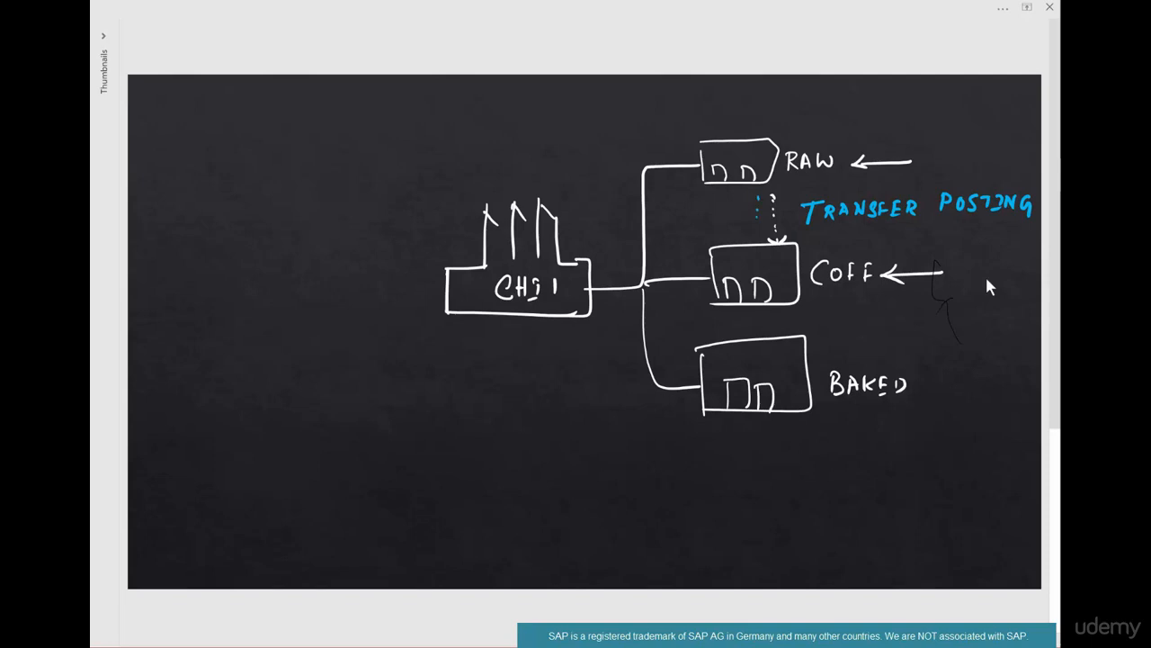
- Finish the blue dotted arrow from RAW to COFF and handwrite the heading "1-Step Transfer Posting" with a circled 1
drag(751, 238, 764, 238)
drag(170, 134, 231, 160)
drag(238, 151, 278, 155)
drag(275, 144, 309, 169)
drag(309, 153, 361, 154)
drag(347, 127, 407, 137)
drag(412, 144, 472, 142)
drag(505, 144, 539, 126)
drag(544, 135, 587, 134)
- Draw a blue arrow pointing to the RAW storage location, just above the white arrow on the PowerPoint slide
key(alt+Tab)
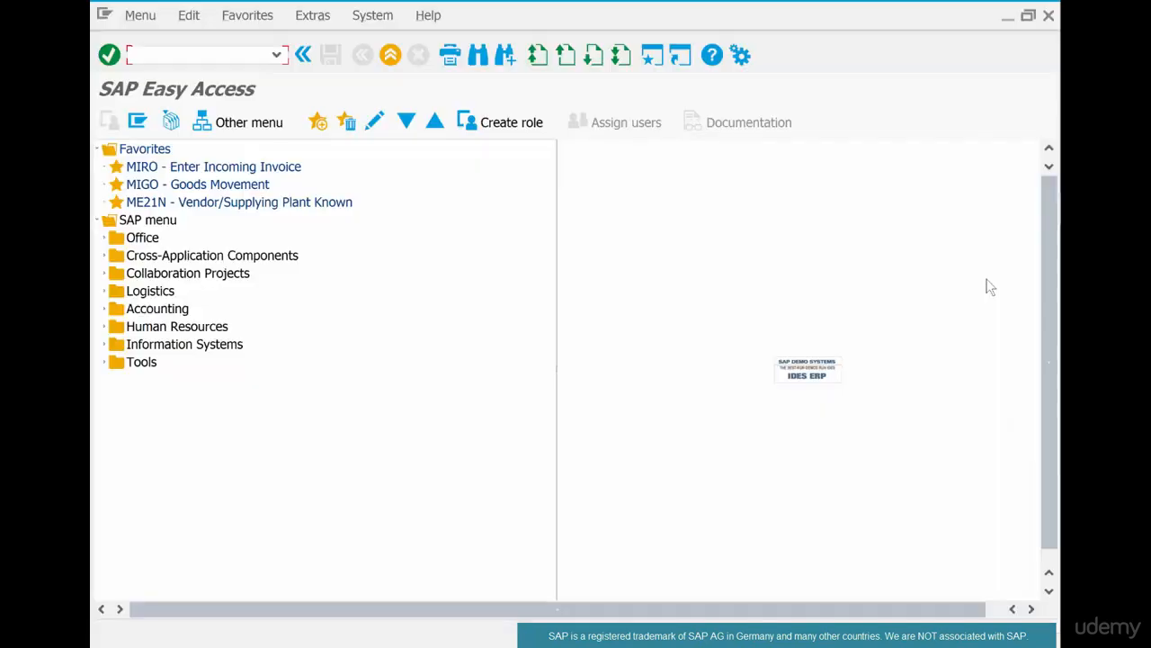
key(alt+Tab)
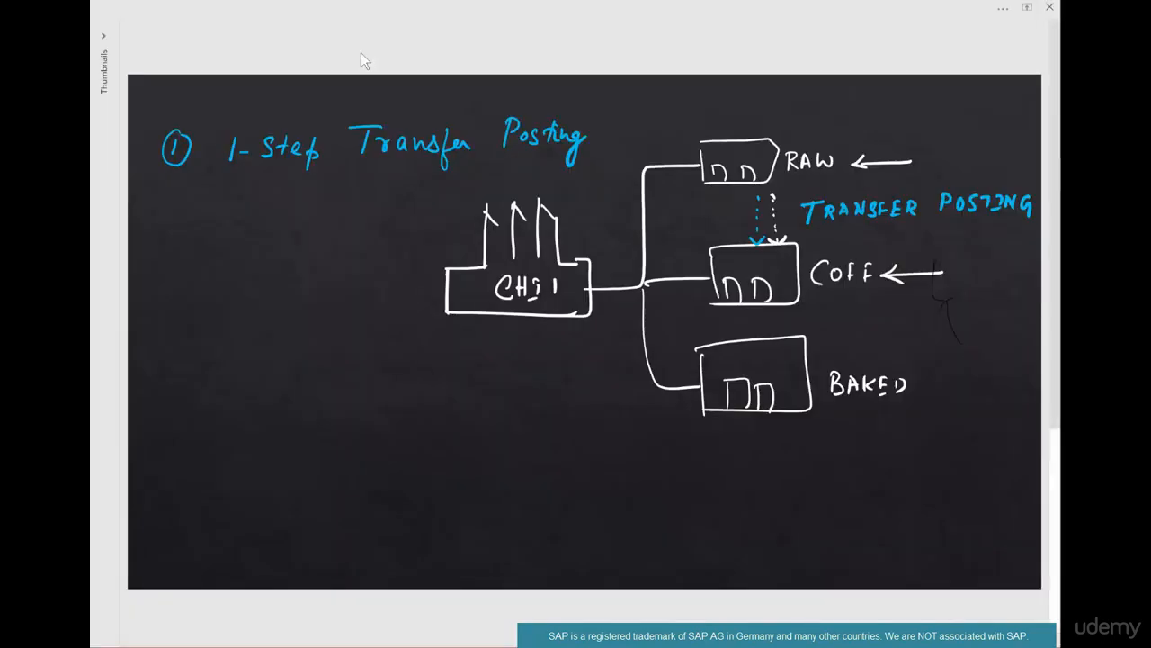
mouse_move(853, 137)
mouse_down()
mouse_move(907, 137)
mouse_move(856, 142)
mouse_up()
- Switch to SAP, start transaction me21n to create a purchase order, and hide the document overview
key(alt+Tab)
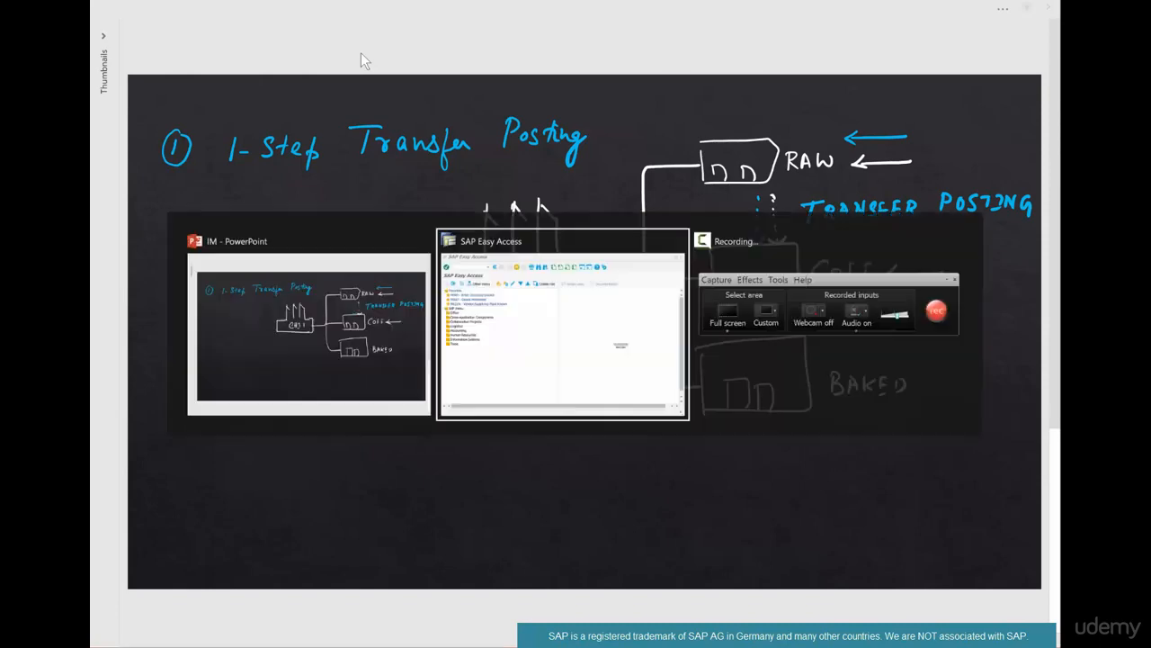
text(me21n)
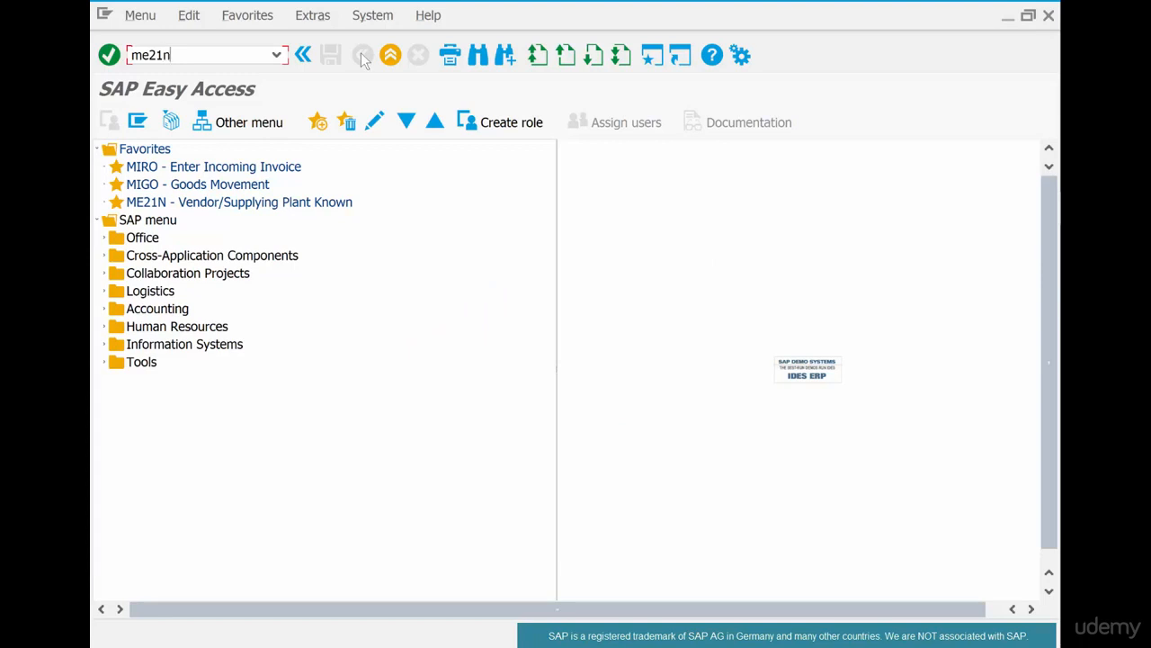
key(Return)
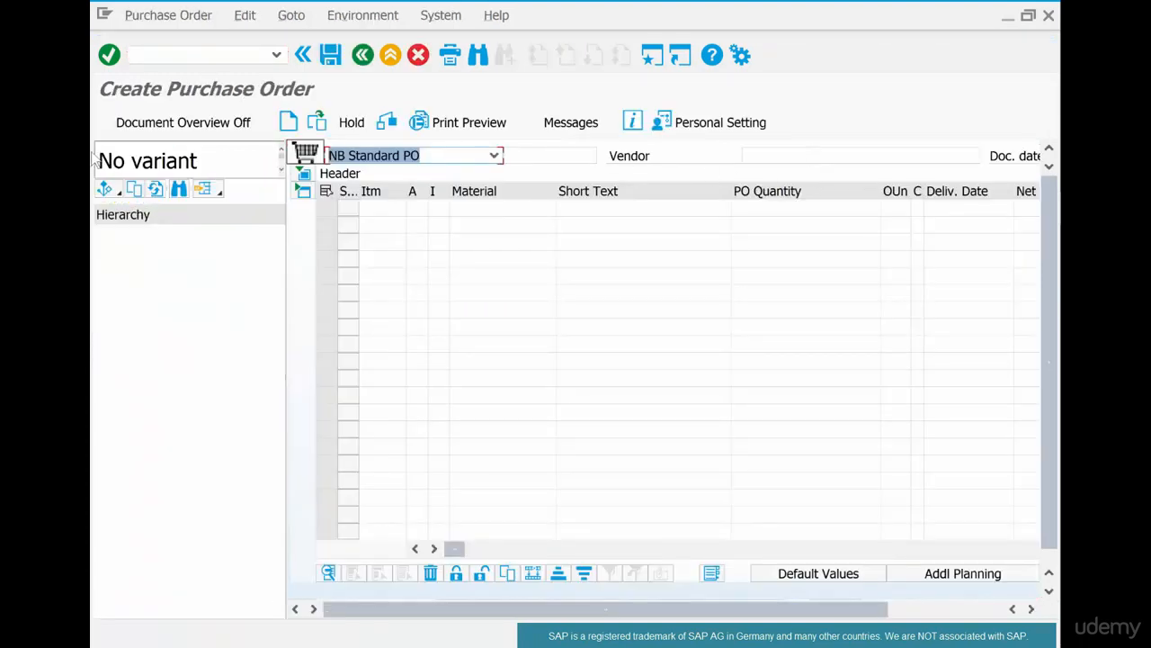
click(219, 126)
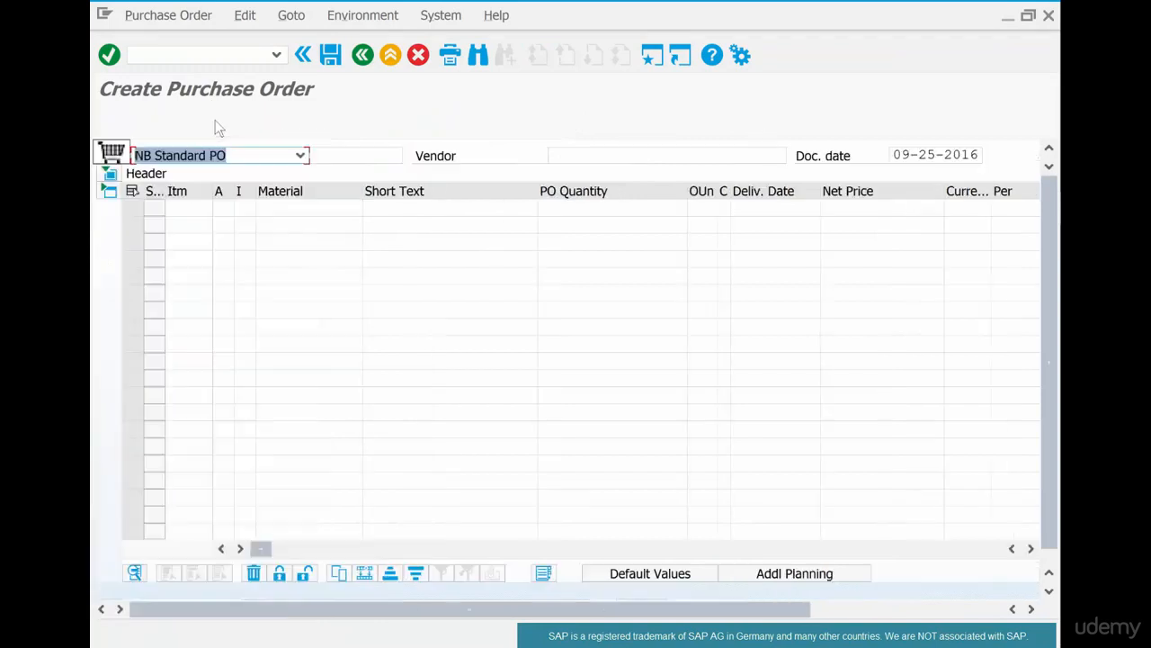
- Set the standard purchase order's vendor to 4001
click(634, 156)
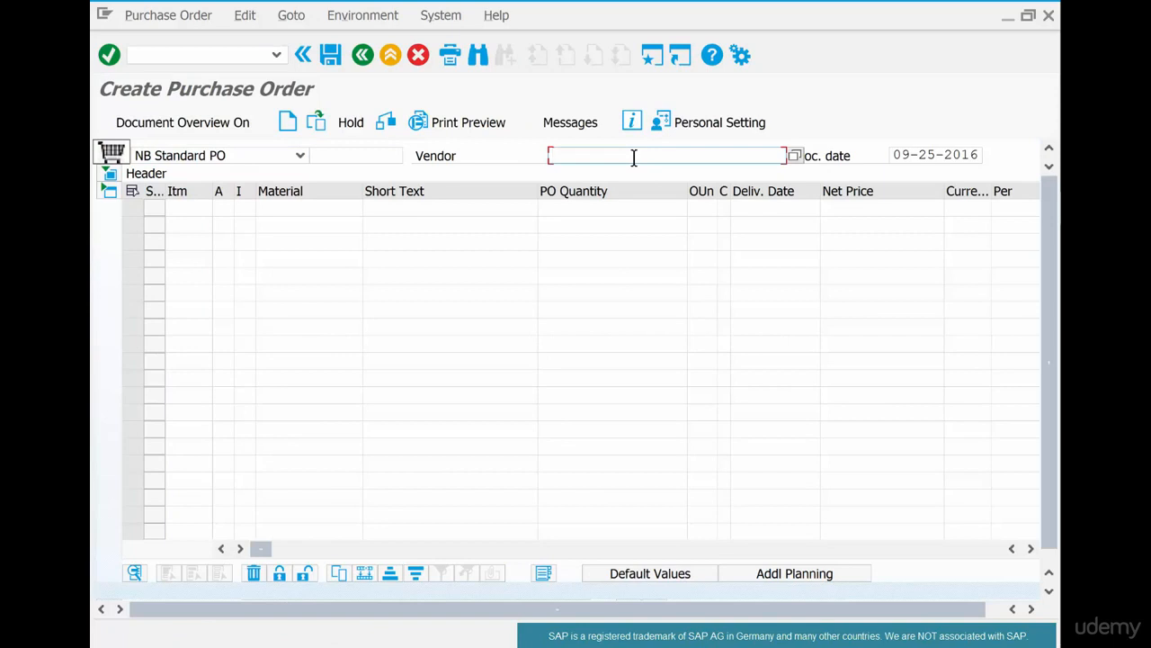
text(4001)
key(Return)
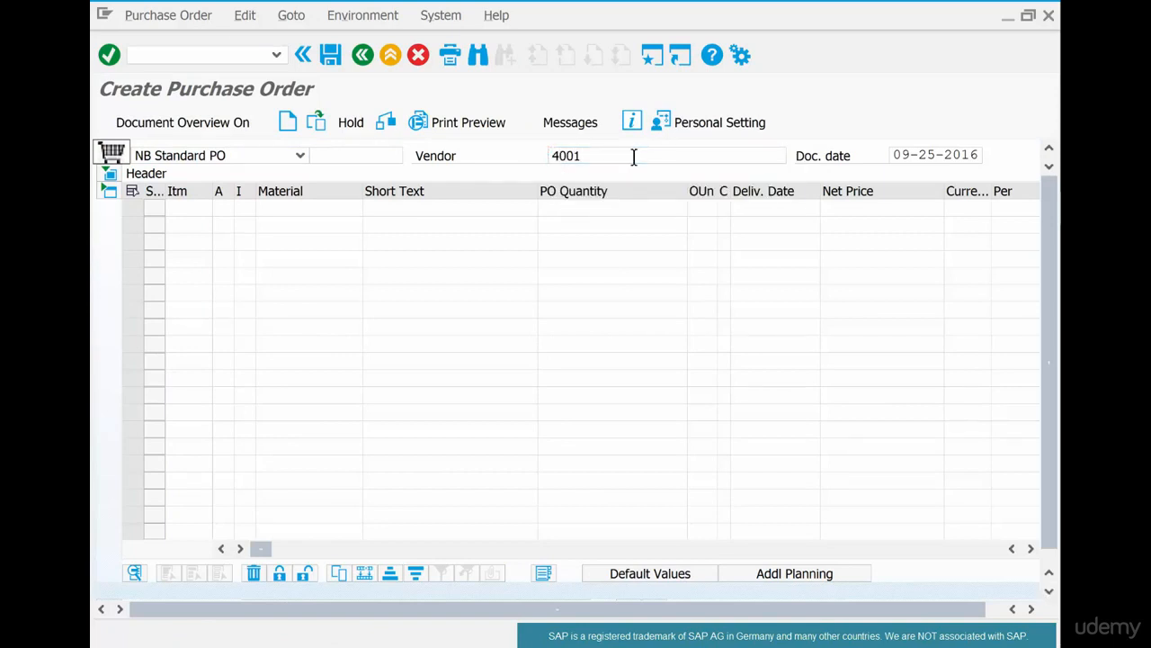
- Add an item for material coffeebeans-01 with a PO quantity of 100 and save the purchase order
click(304, 193)
click(299, 205)
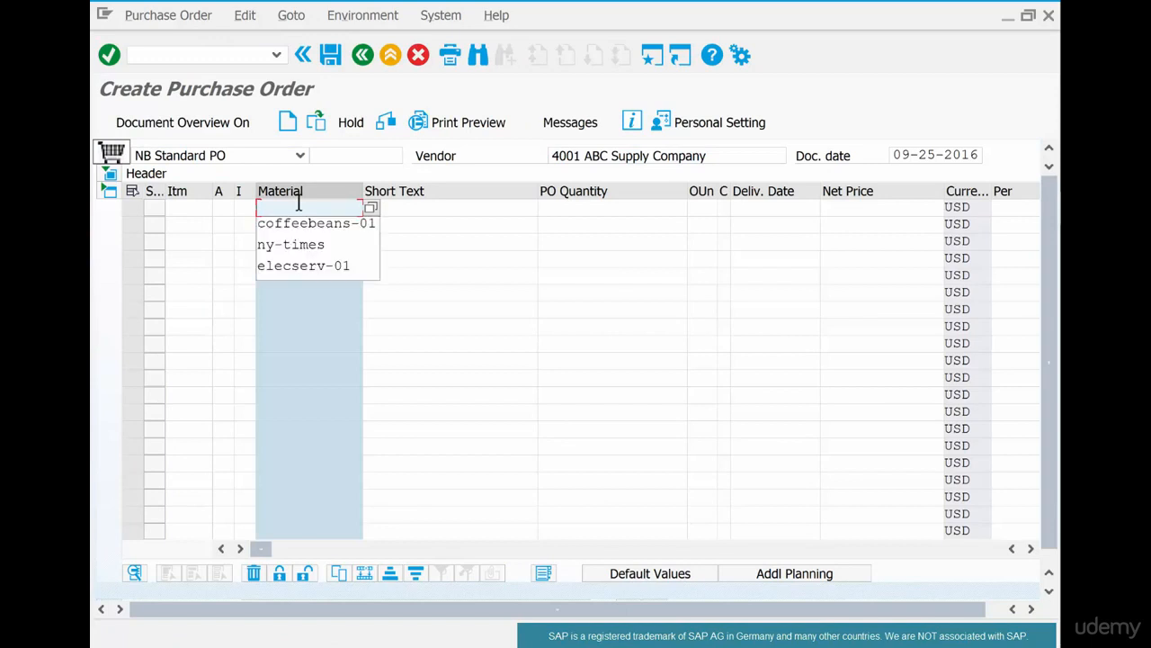
key(Tab)
key(Tab)
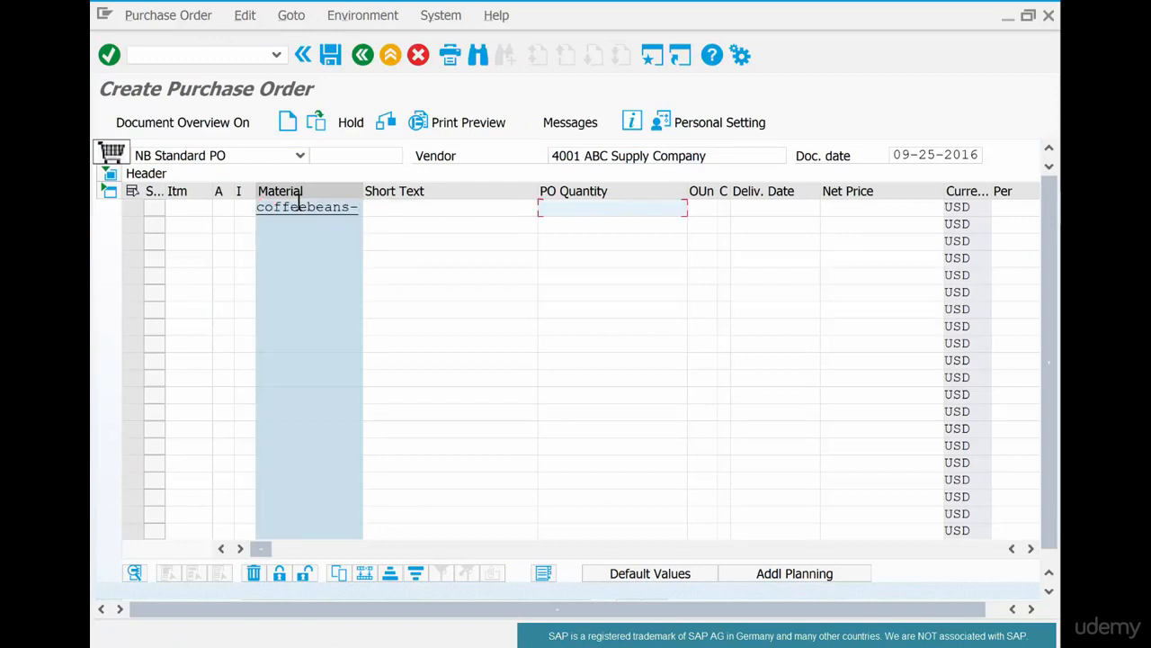
text(100)
key(Return)
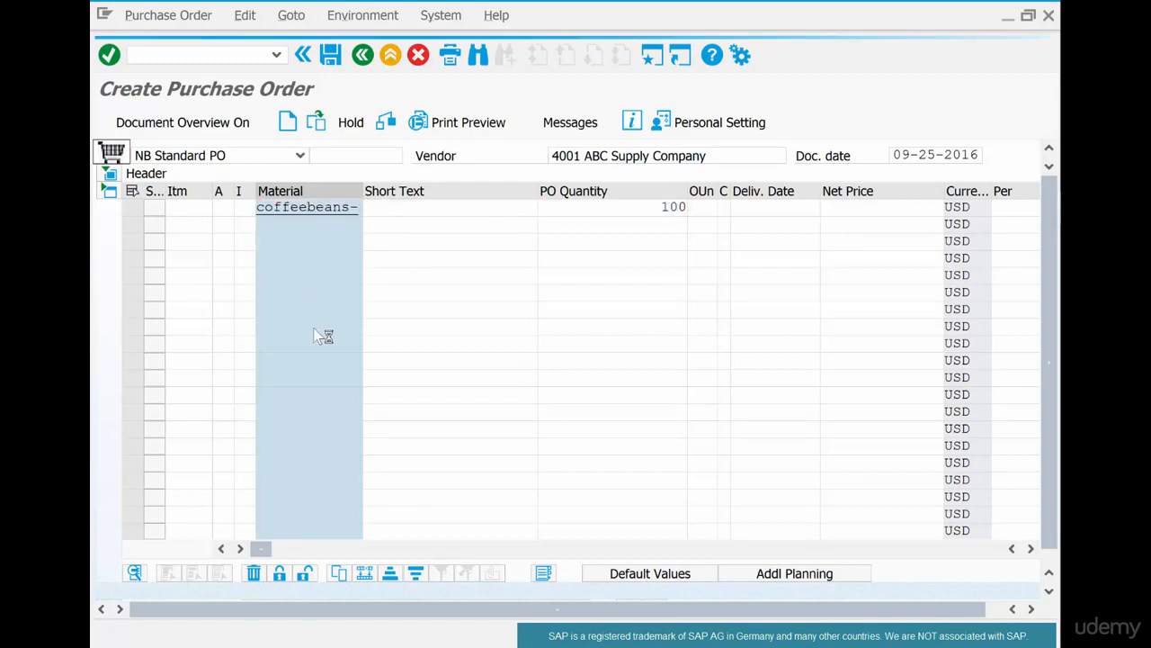
click(330, 55)
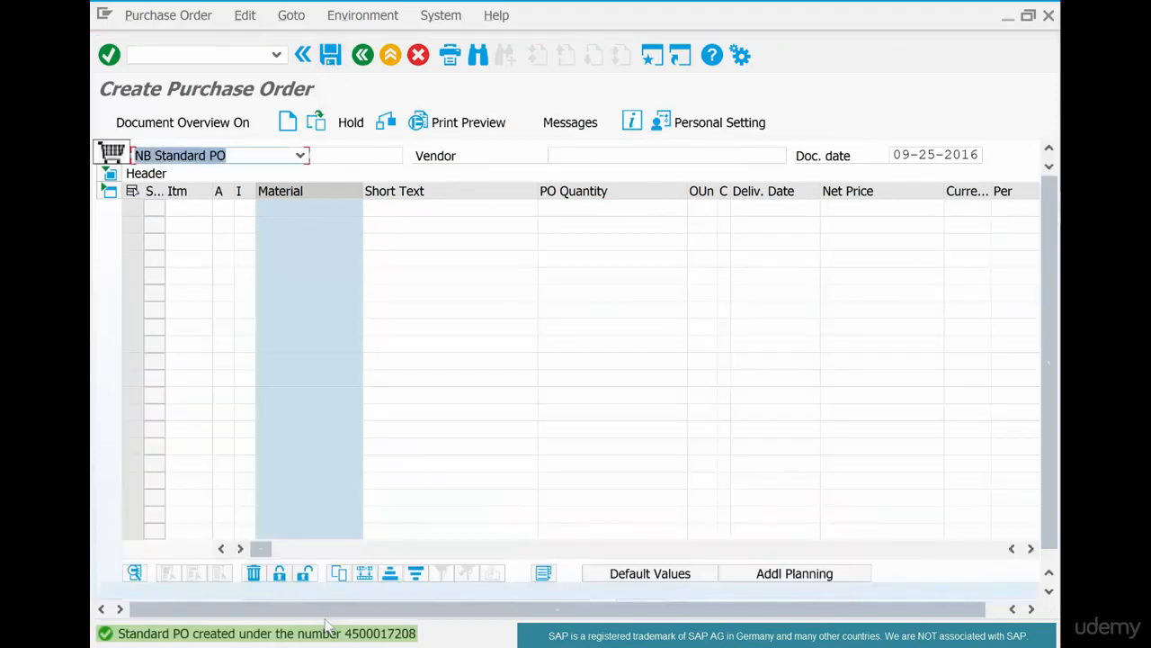
- Open the details of the purchase order confirmation message, copy the new order number, and close the message window
click(353, 630)
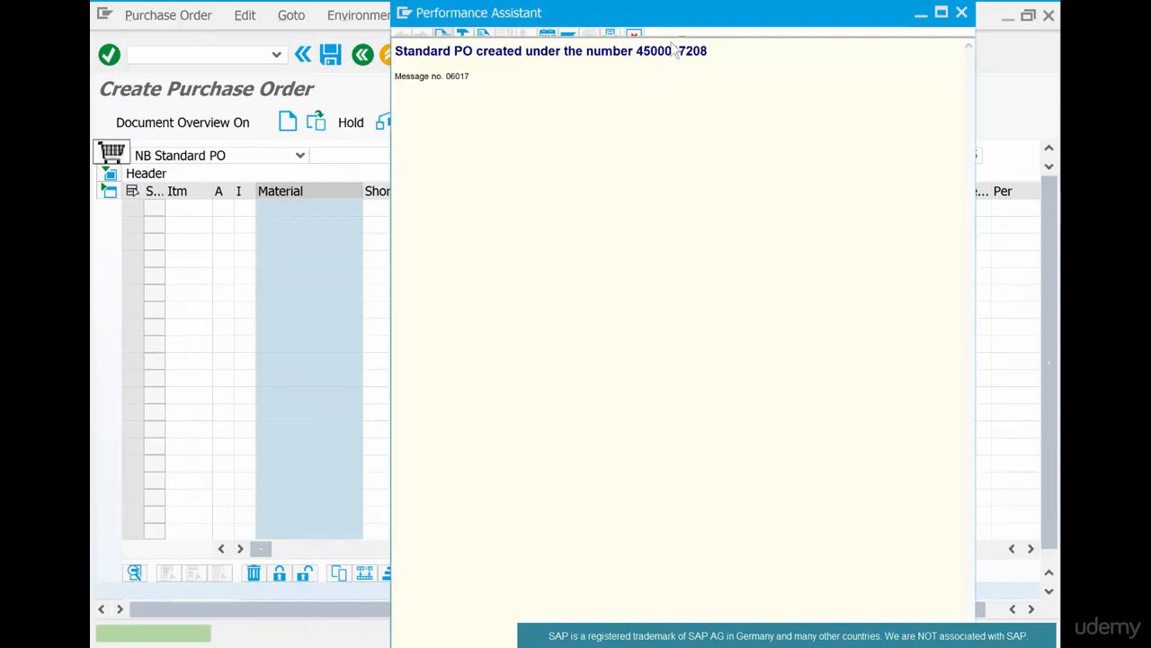
double_click(670, 51)
key(ctrl+c)
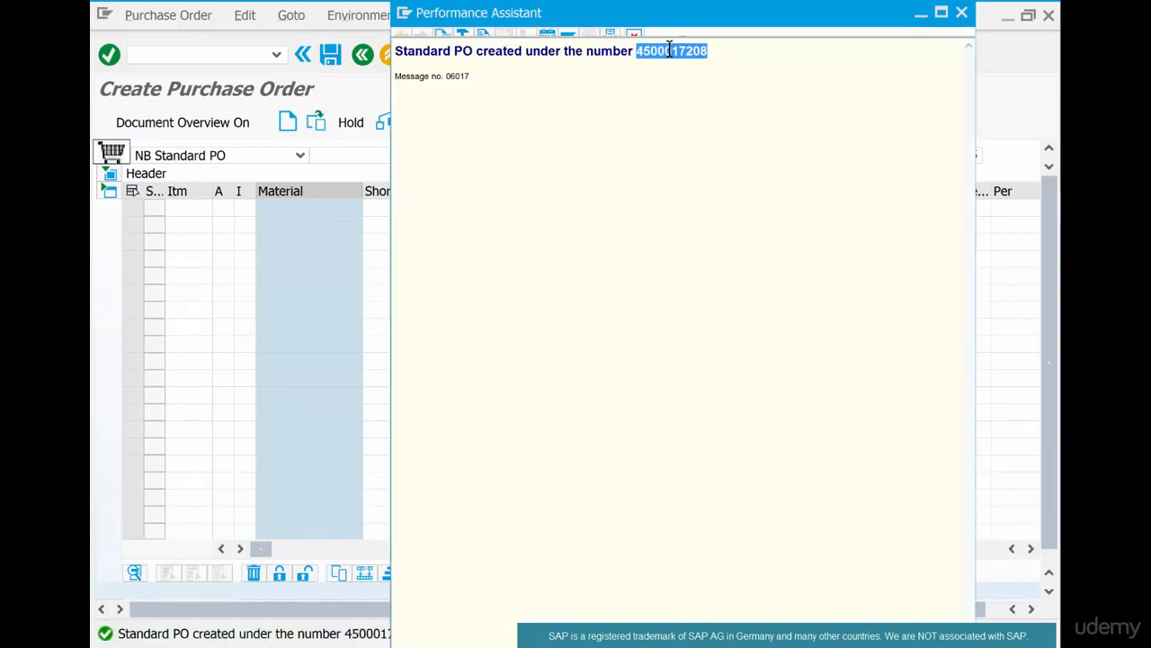
click(962, 12)
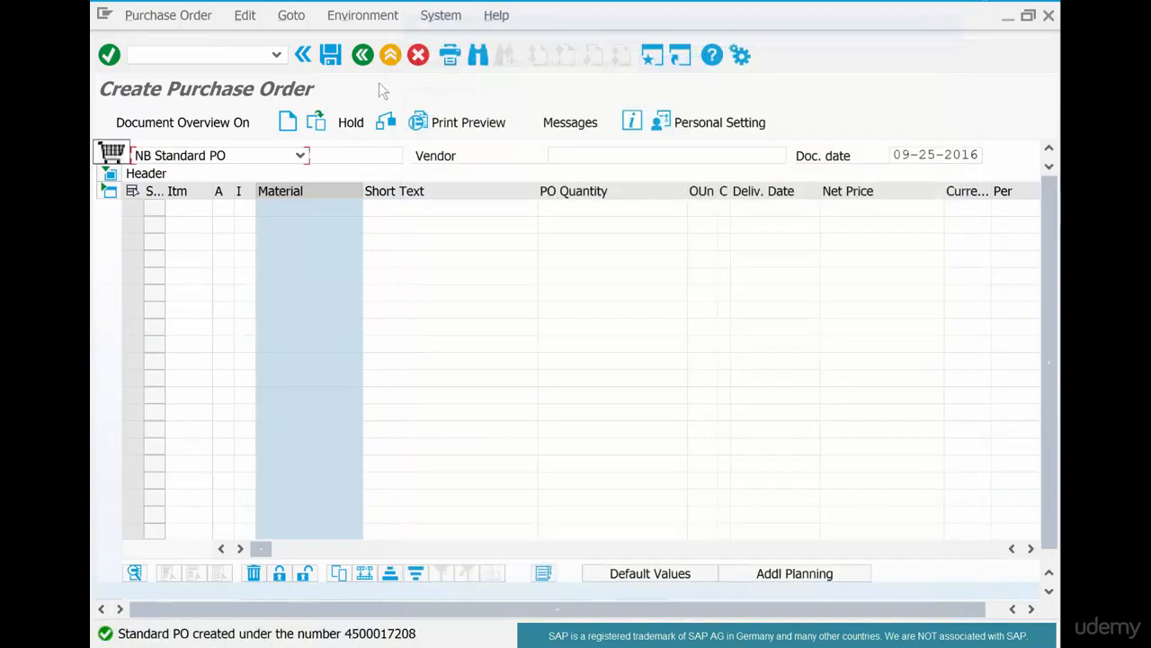
- Leave purchase order creation, open MIGO - Goods Movement, and load the goods receipt for the copied purchase order number
click(363, 55)
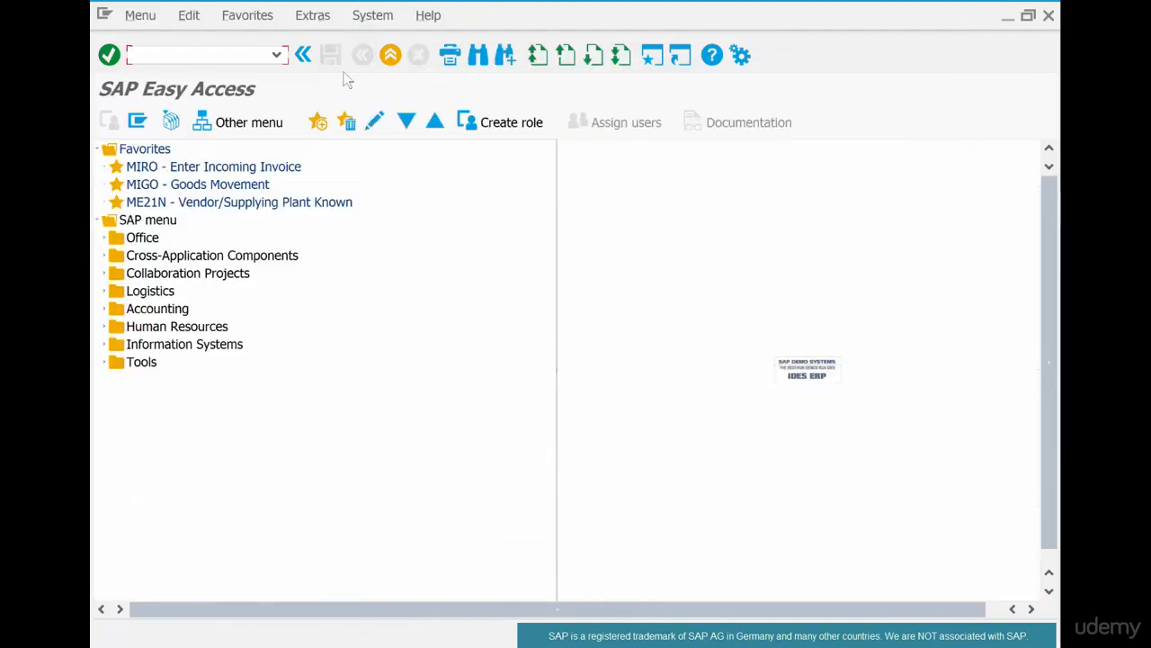
double_click(232, 184)
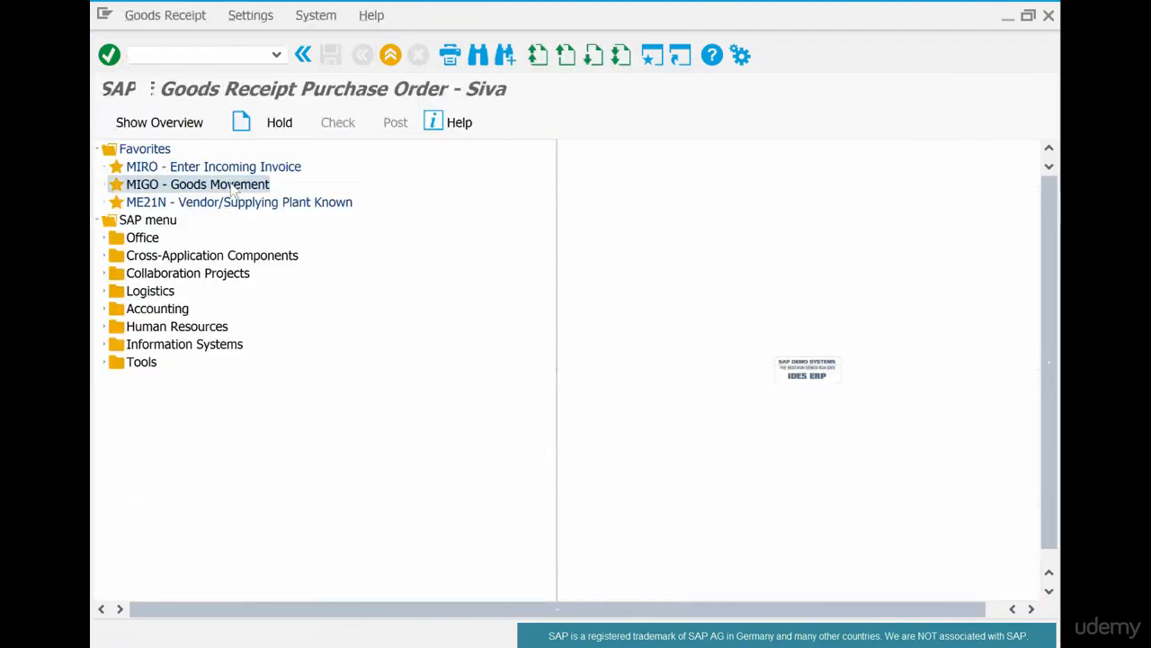
key(ctrl+v)
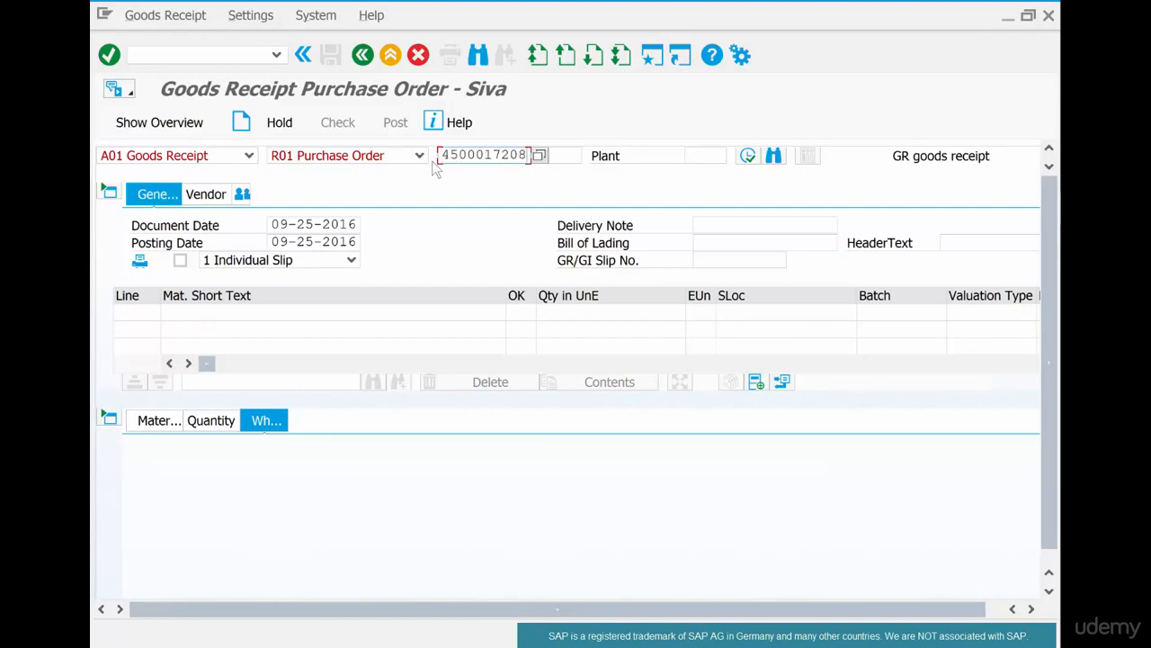
key(Return)
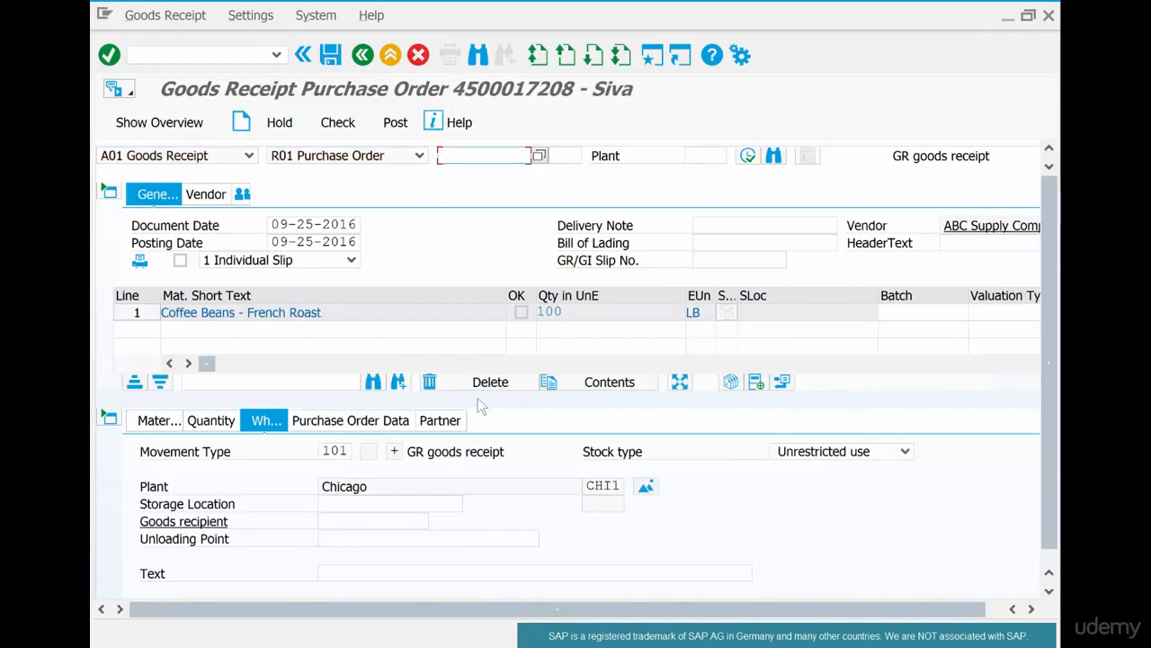
- Set the goods receipt item's storage location to raw, mark the item OK, and post the receipt
click(334, 505)
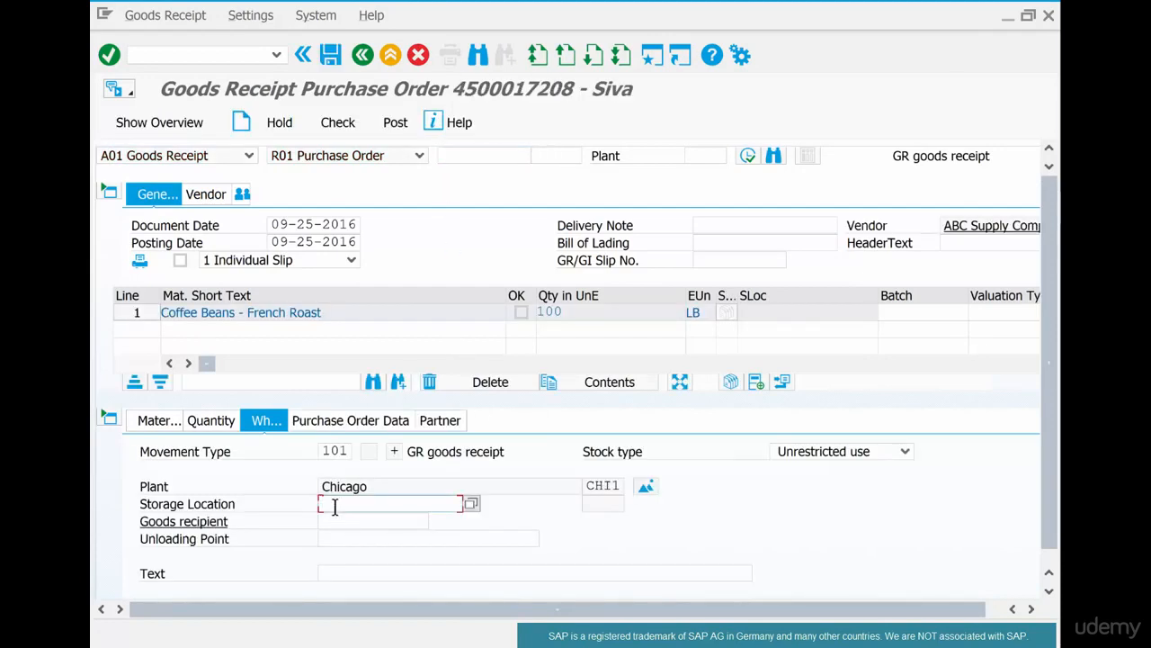
text(raw)
key(Return)
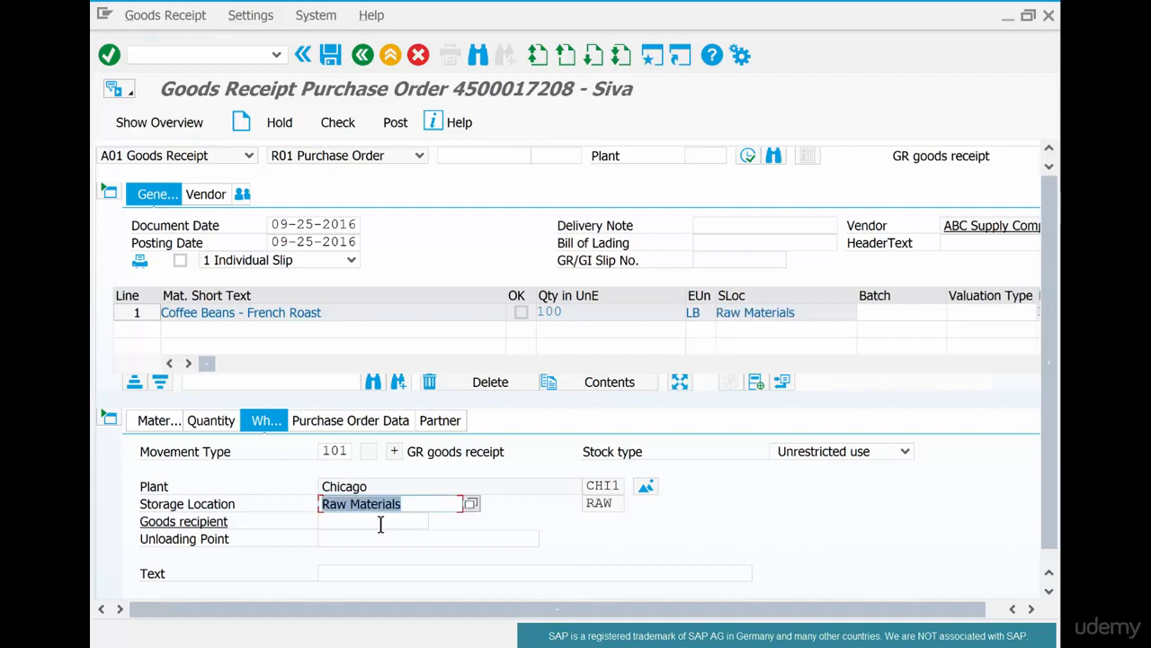
scroll(311, 546, down, 1)
scroll(311, 546, down, 1)
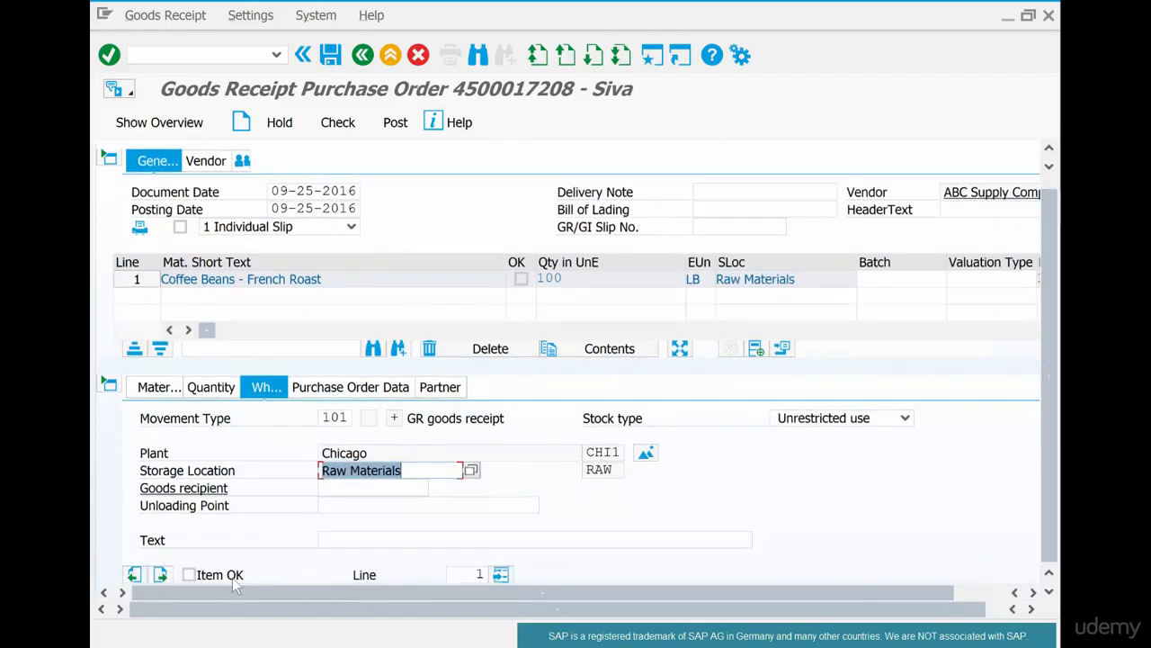
click(189, 573)
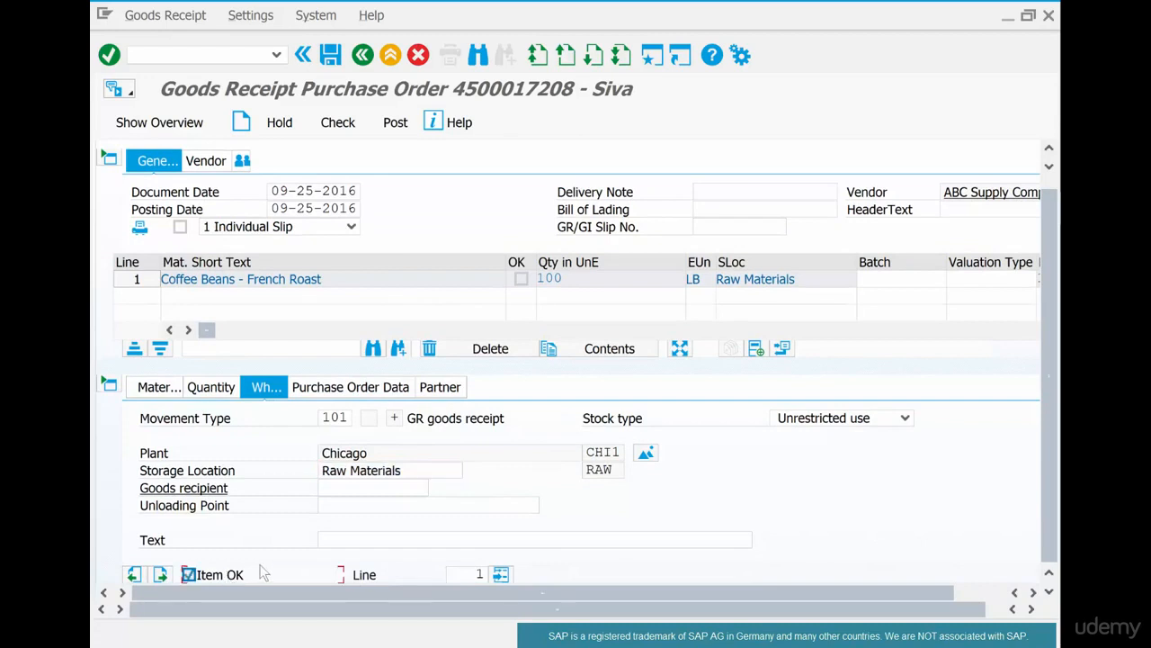
click(330, 59)
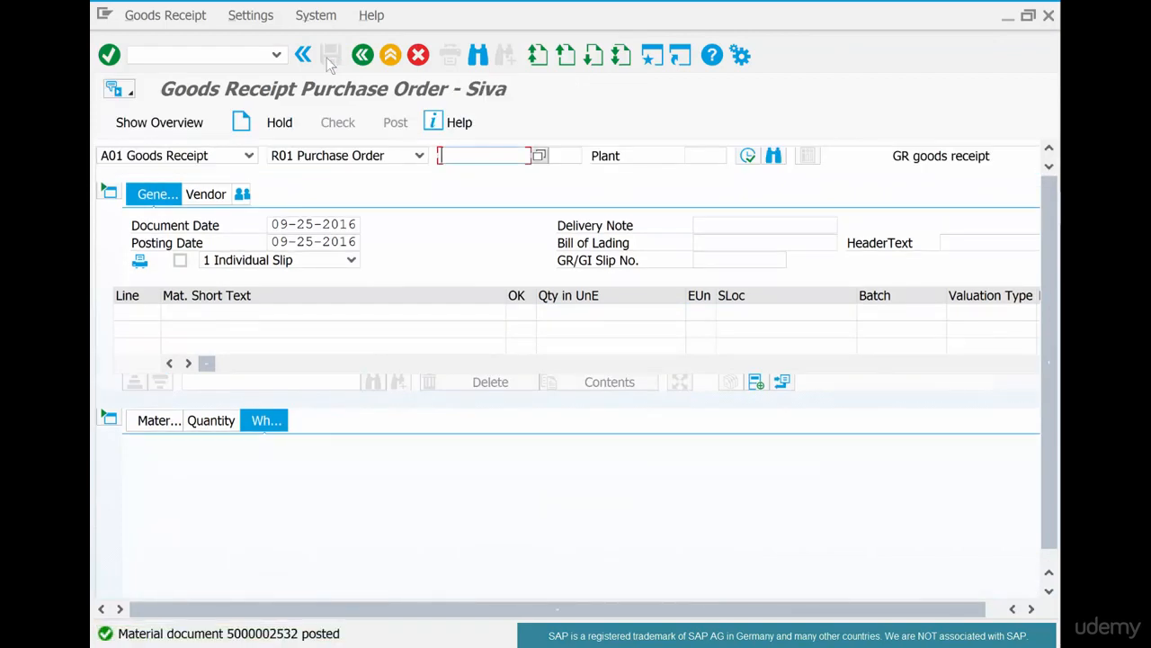
- Switch to the PowerPoint slide, underline "1-Step" in the handwritten heading, and return to SAP
key(alt+Tab)
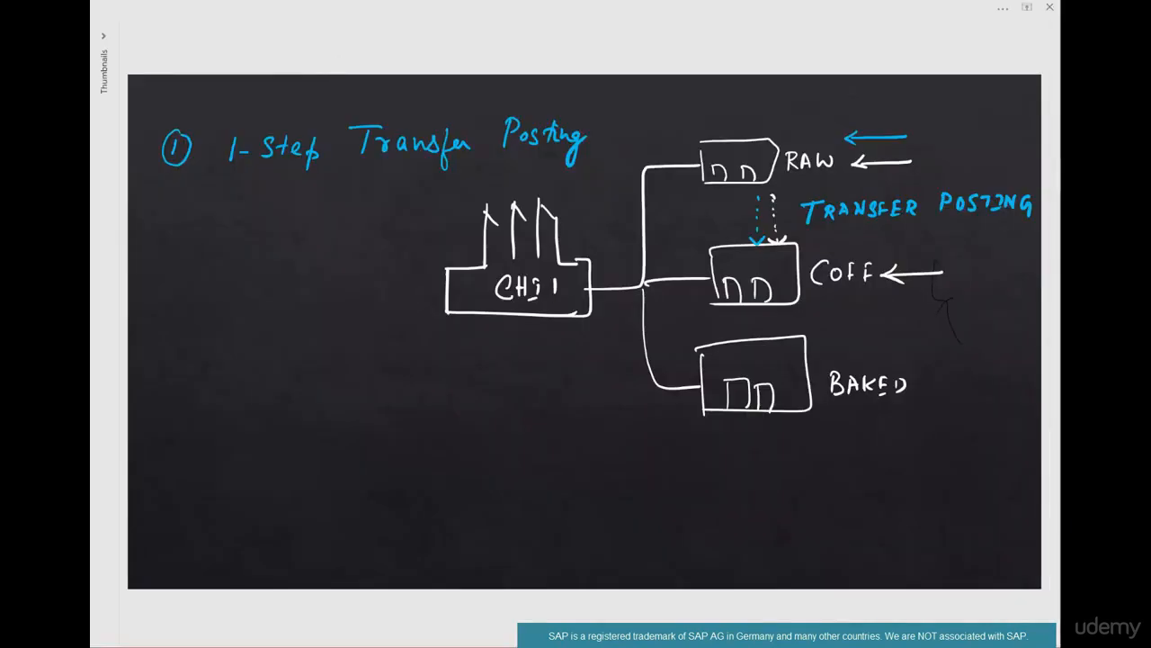
drag(213, 171, 323, 167)
key(alt+Tab)
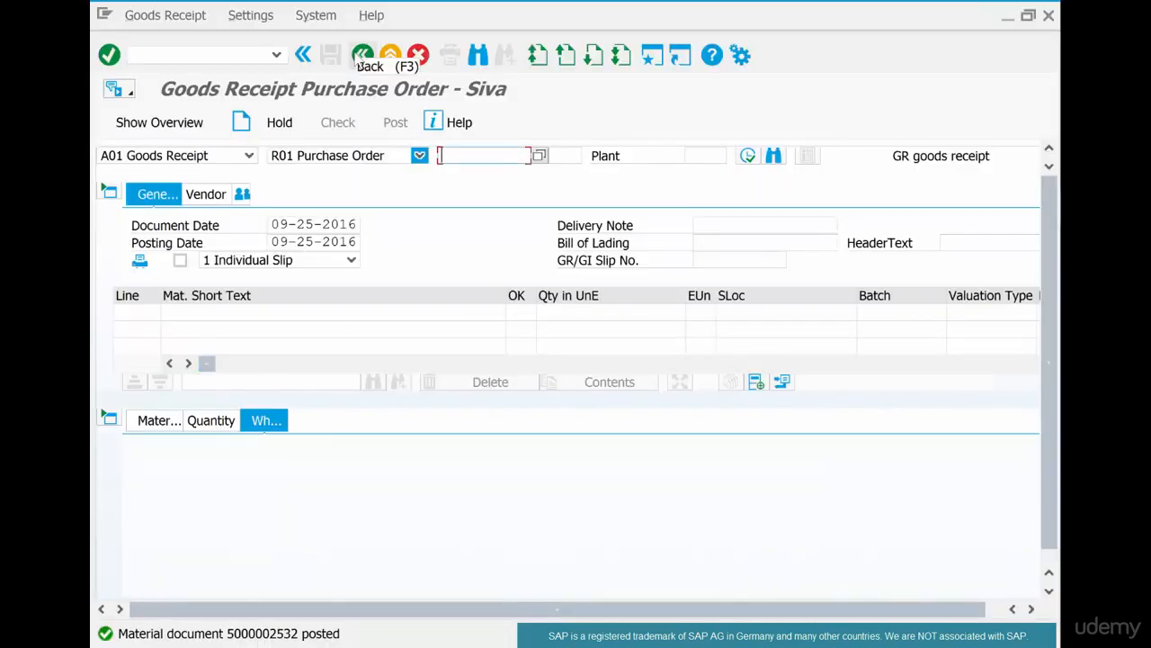
- Reopen MIGO - Goods Movement and choose A08 Transfer Posting, keeping R10 Other as the reference document
click(360, 59)
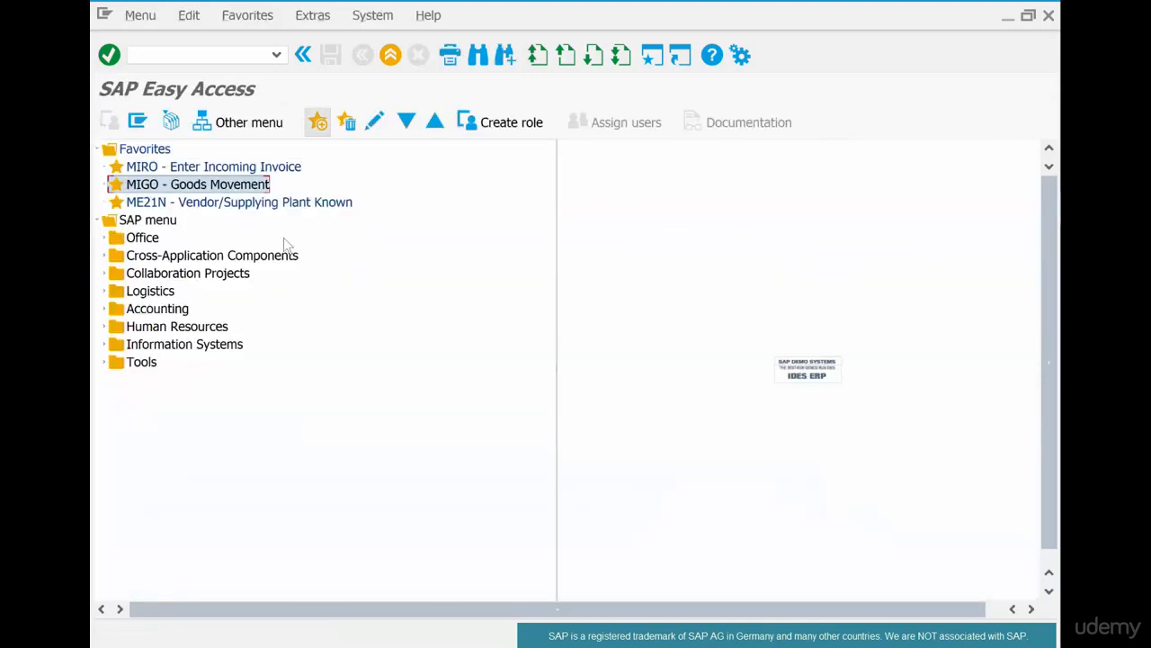
double_click(261, 185)
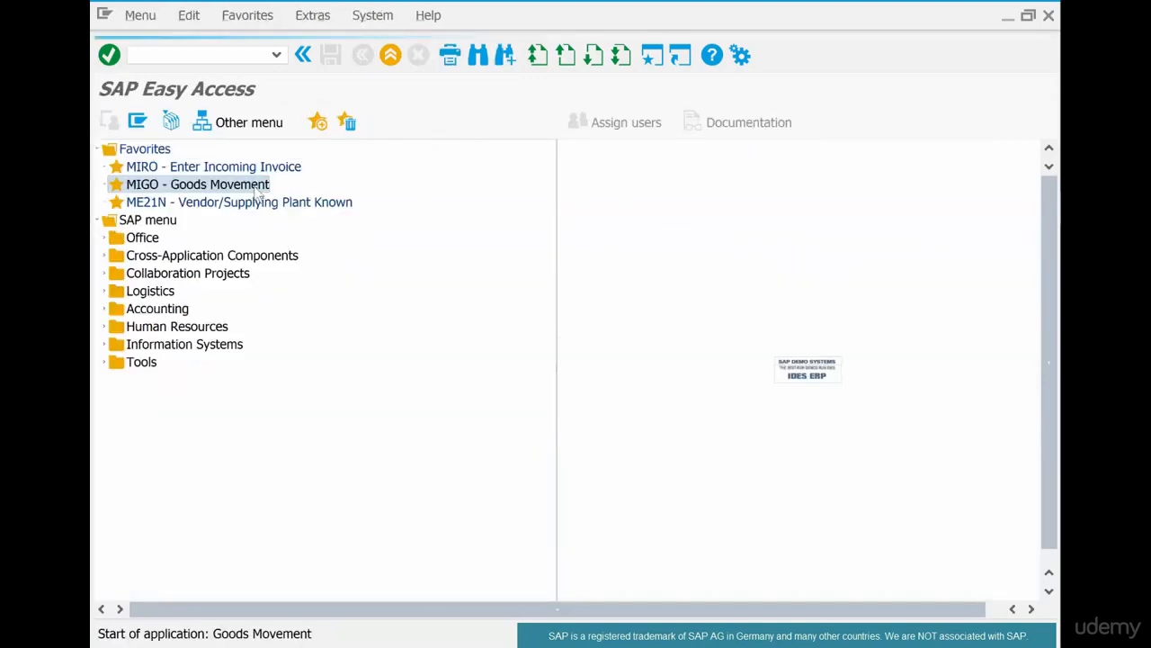
click(249, 156)
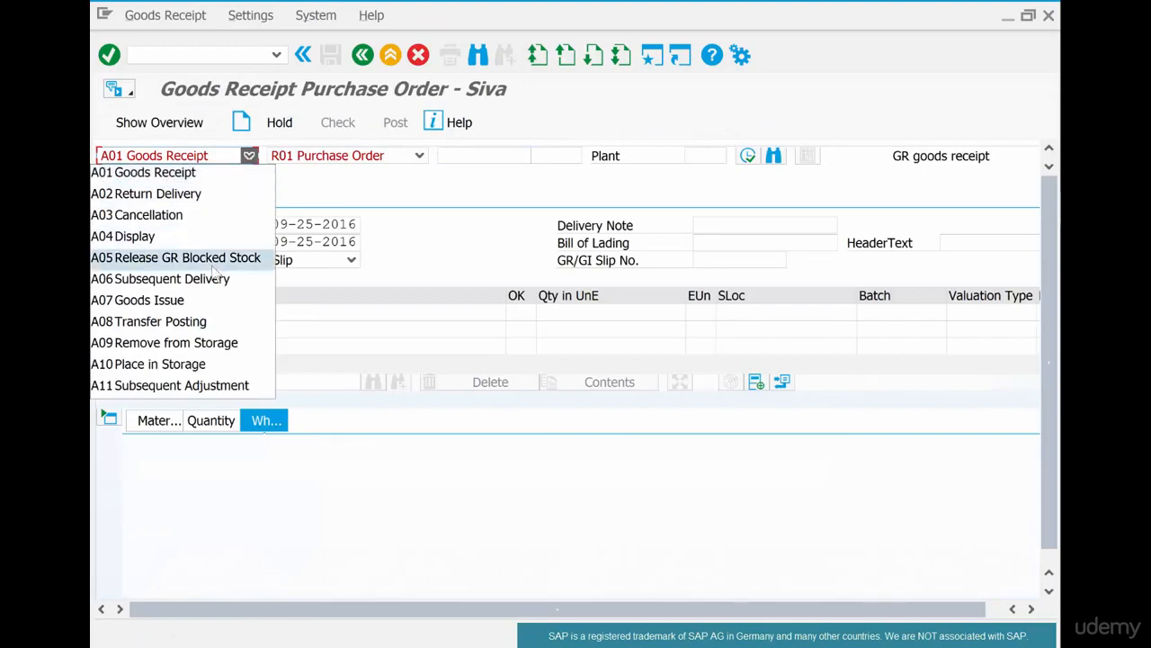
click(215, 321)
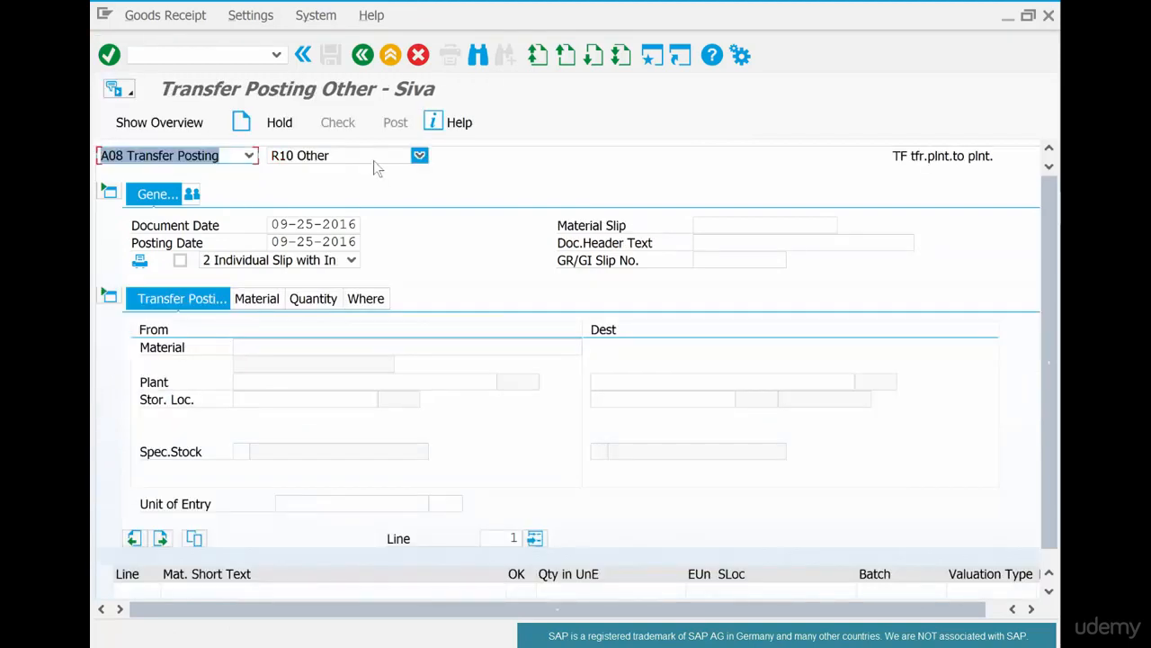
click(375, 162)
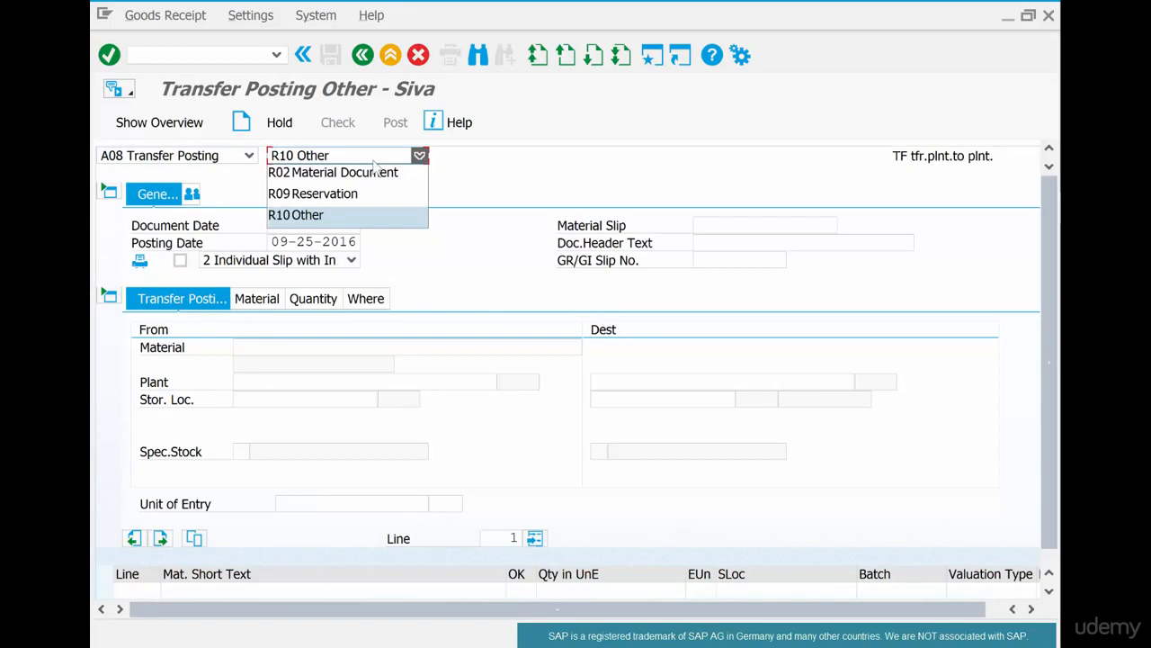
click(520, 169)
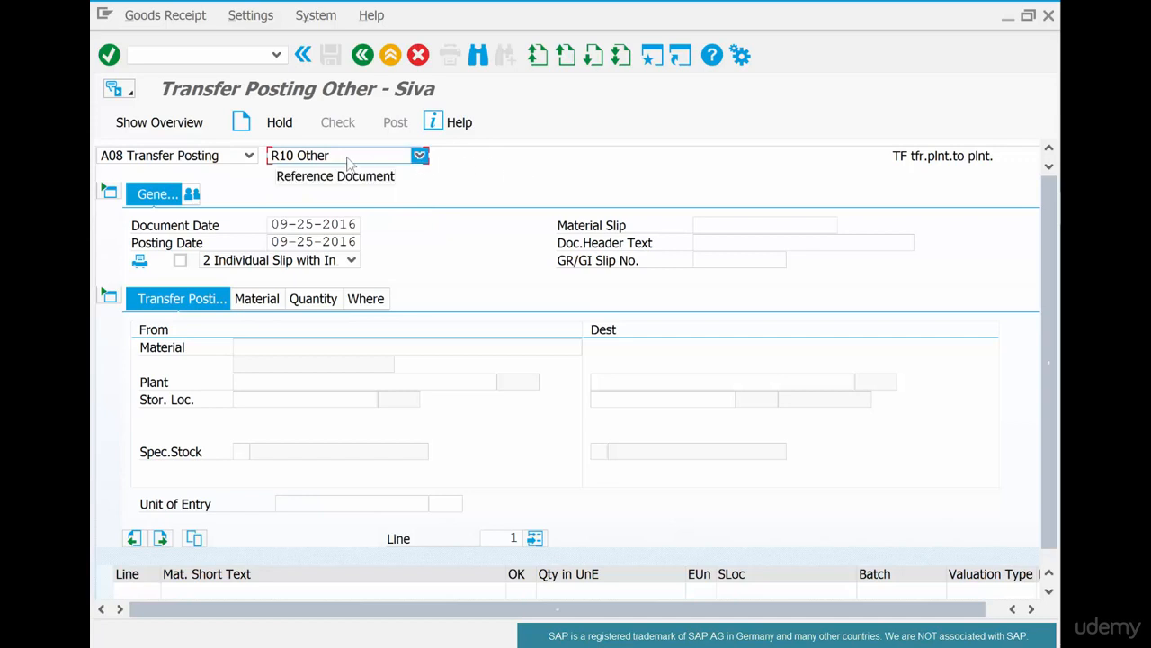
- Enter material coffeebeans-012 and plant chi1 on the From side of the transfer posting
click(254, 346)
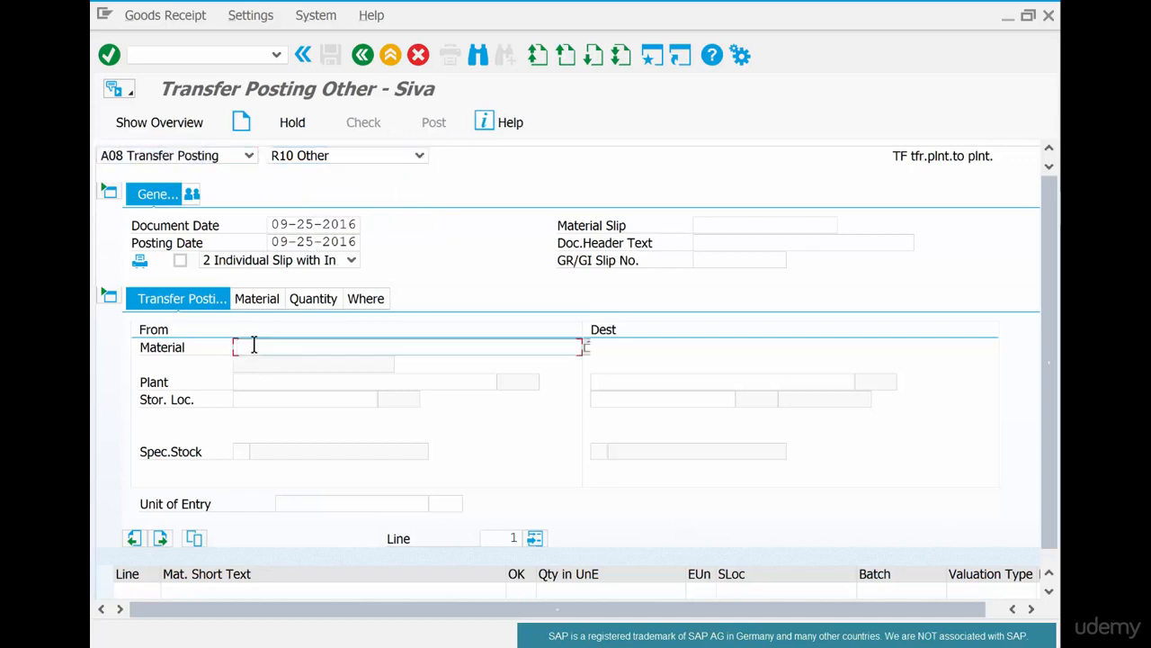
text(coffeebeans-012)
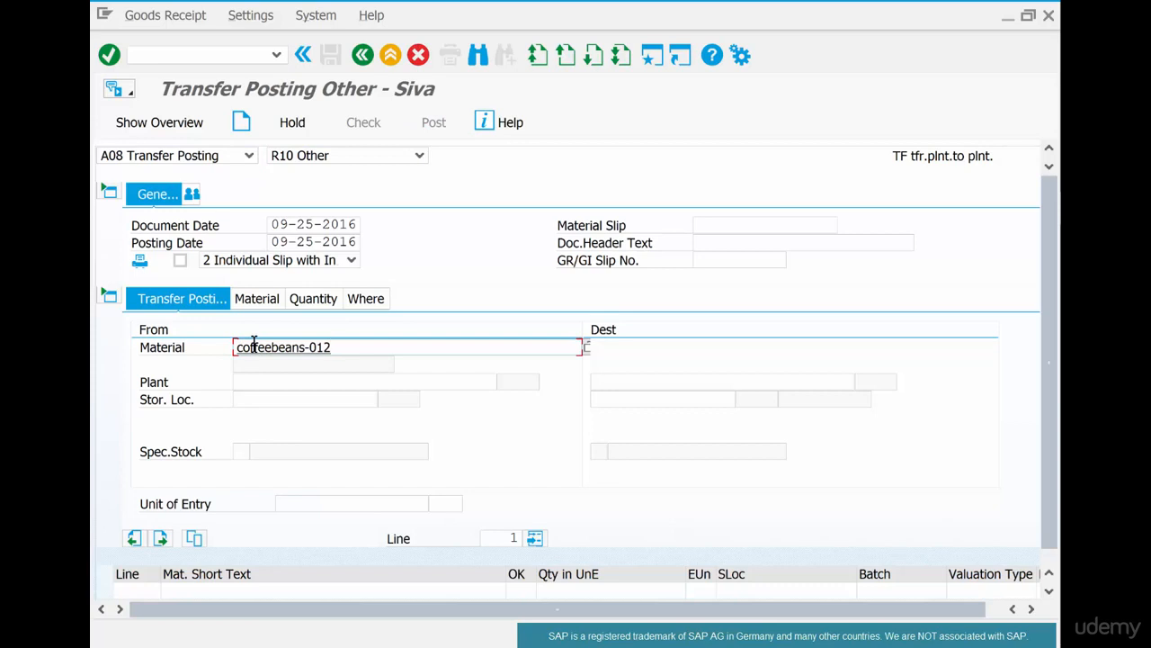
click(239, 384)
text(chi1)
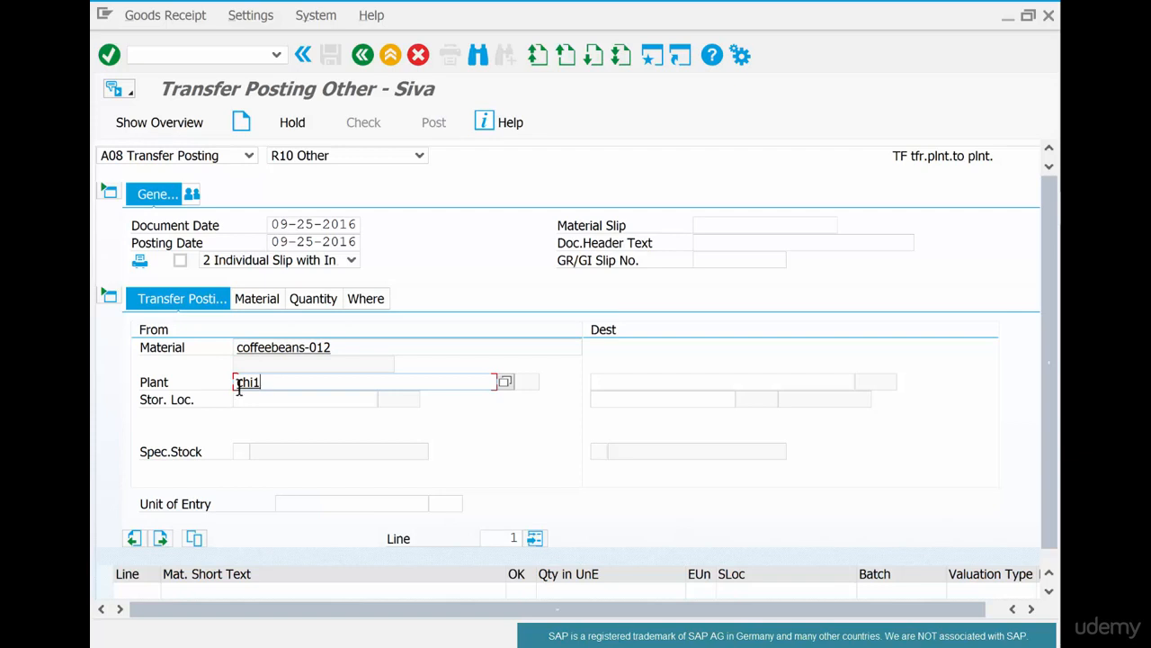
- Set the From storage location to raw and the destination to plant chi1, storage location coff
click(304, 399)
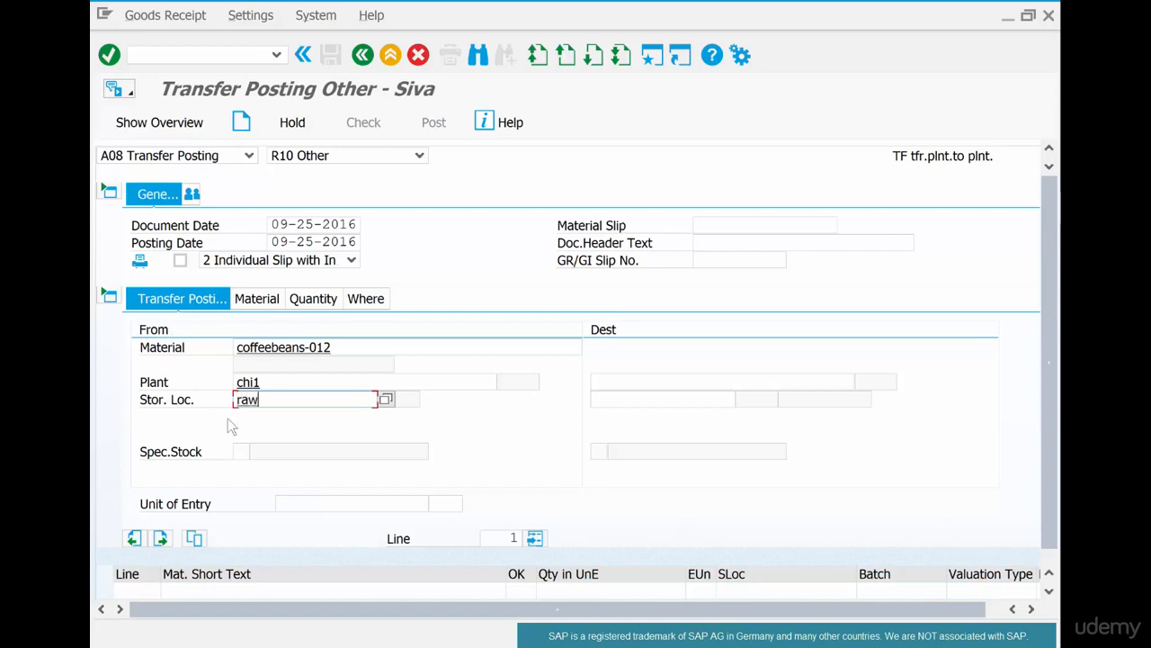
click(629, 380)
text(chi1)
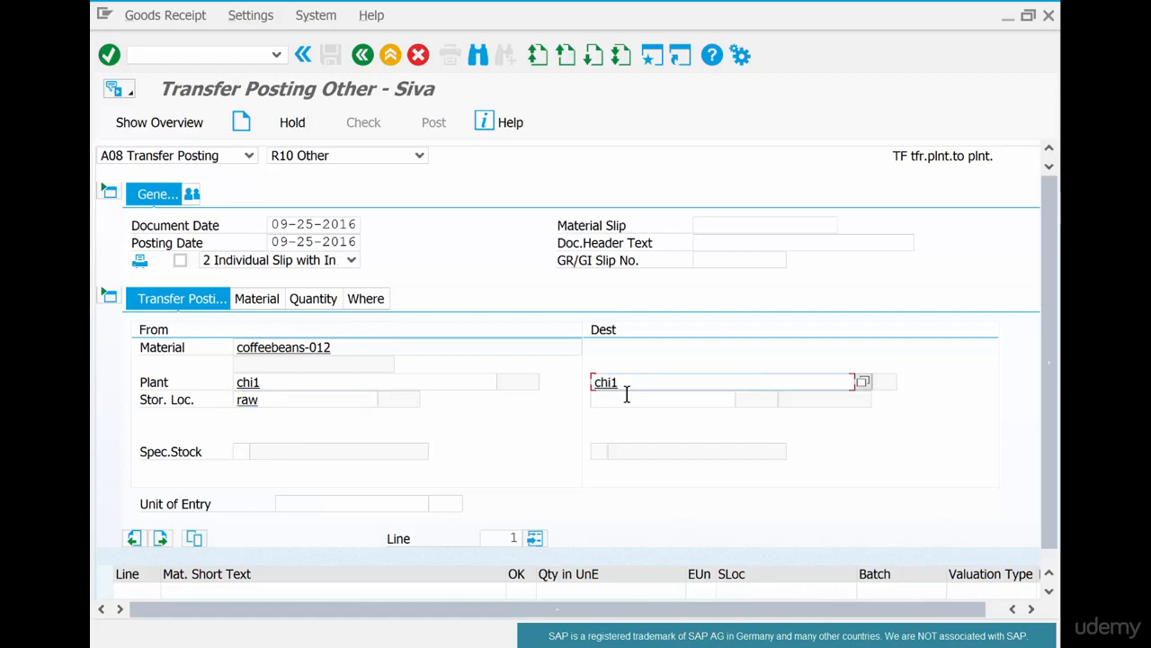
click(628, 401)
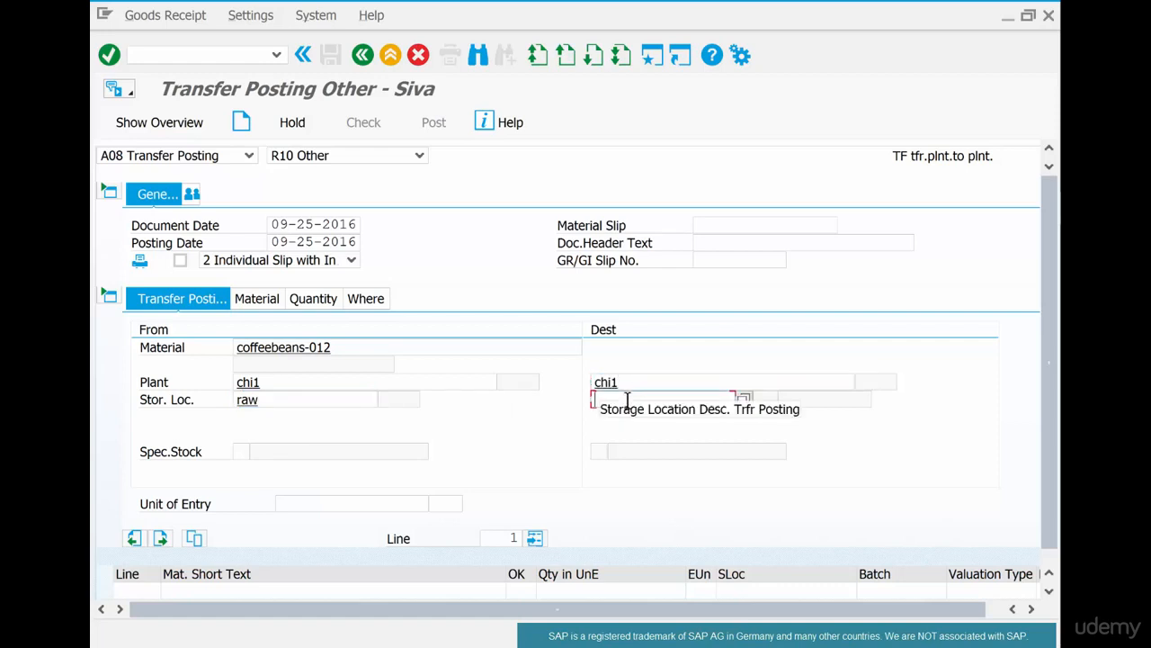
text(coff)
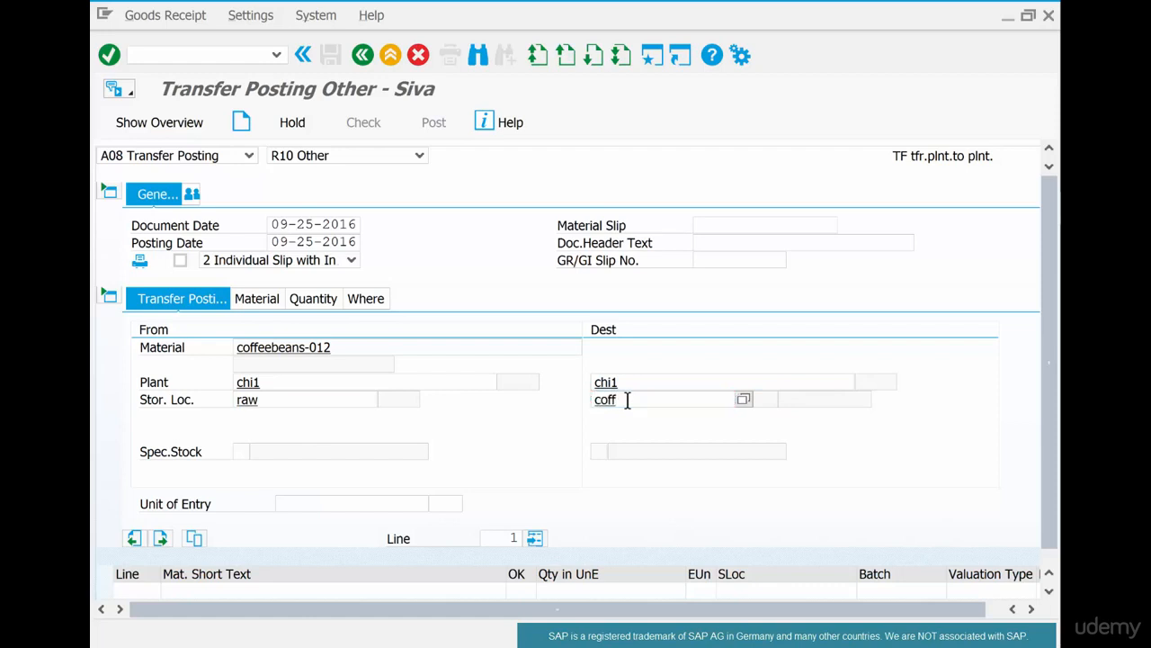
key(Return)
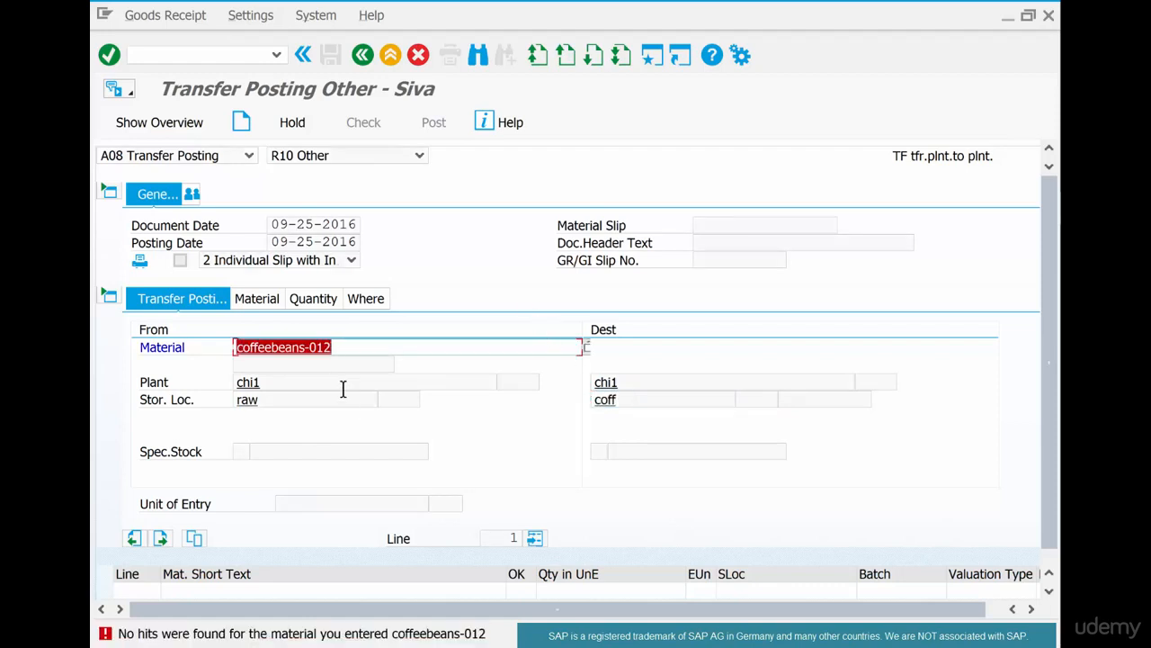
- Correct the From material to coffeebeans-01 and validate the transfer item
click(345, 347)
key(BackSpace)
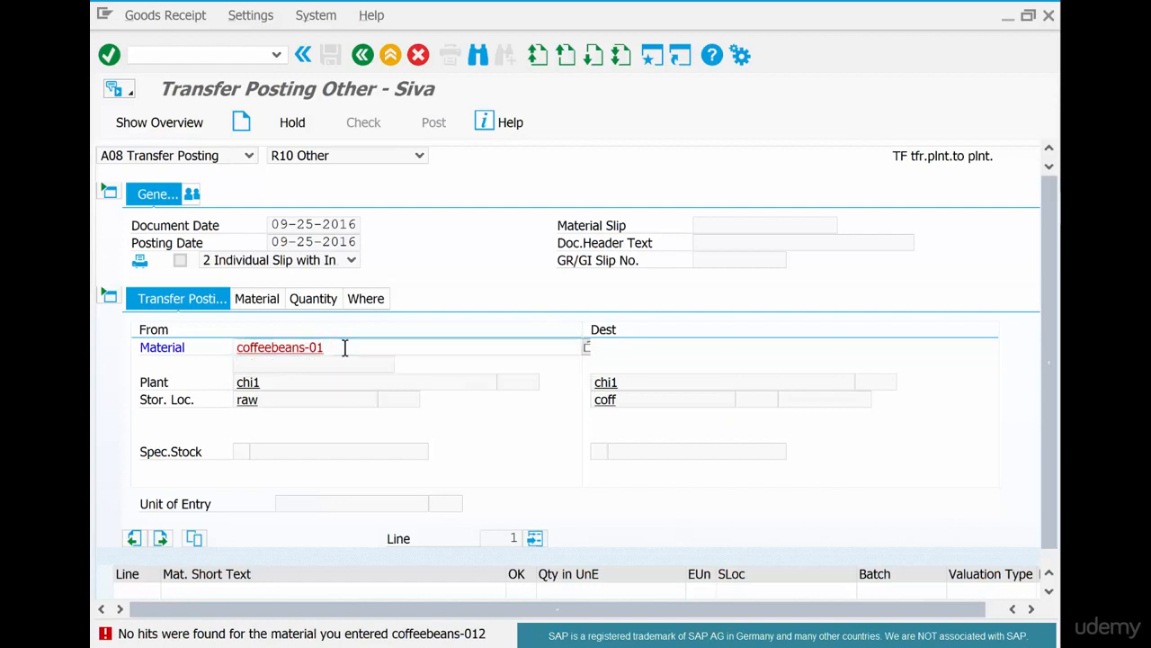
key(Return)
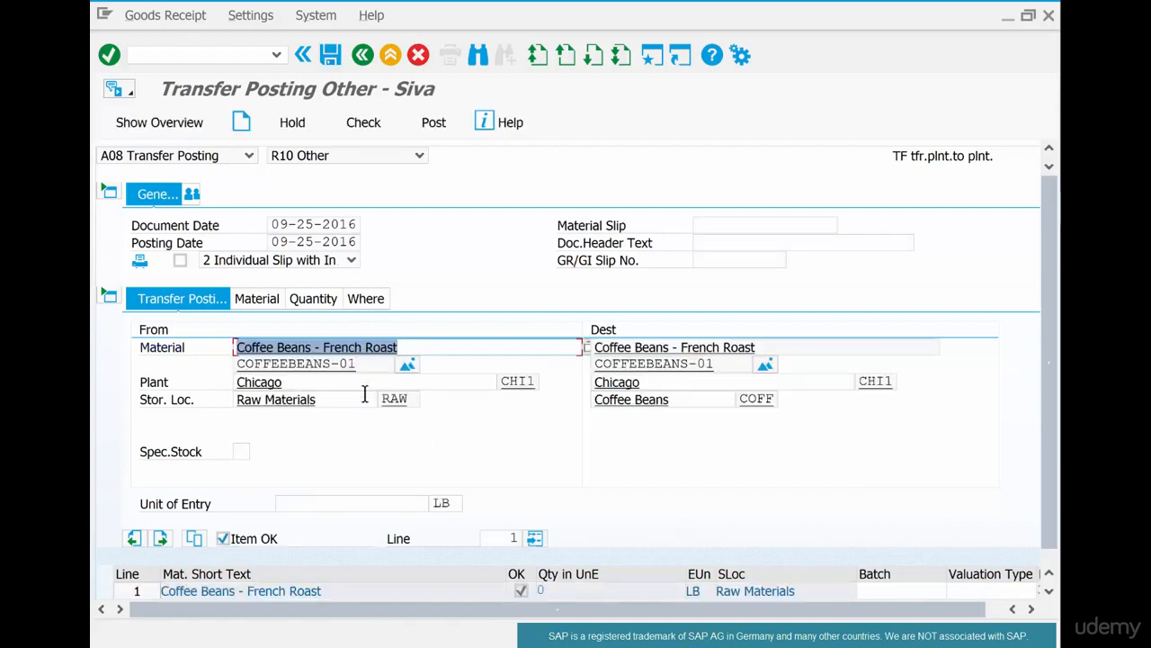
click(379, 454)
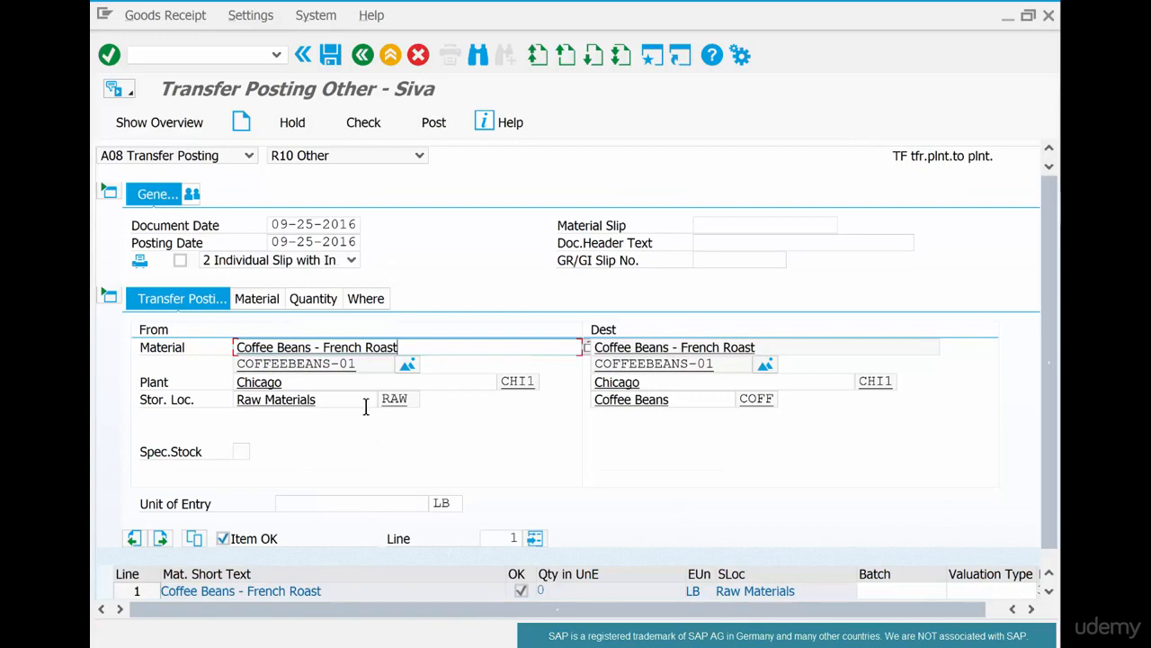
- Enter a transfer quantity of 100 LB in the unit of entry
click(315, 297)
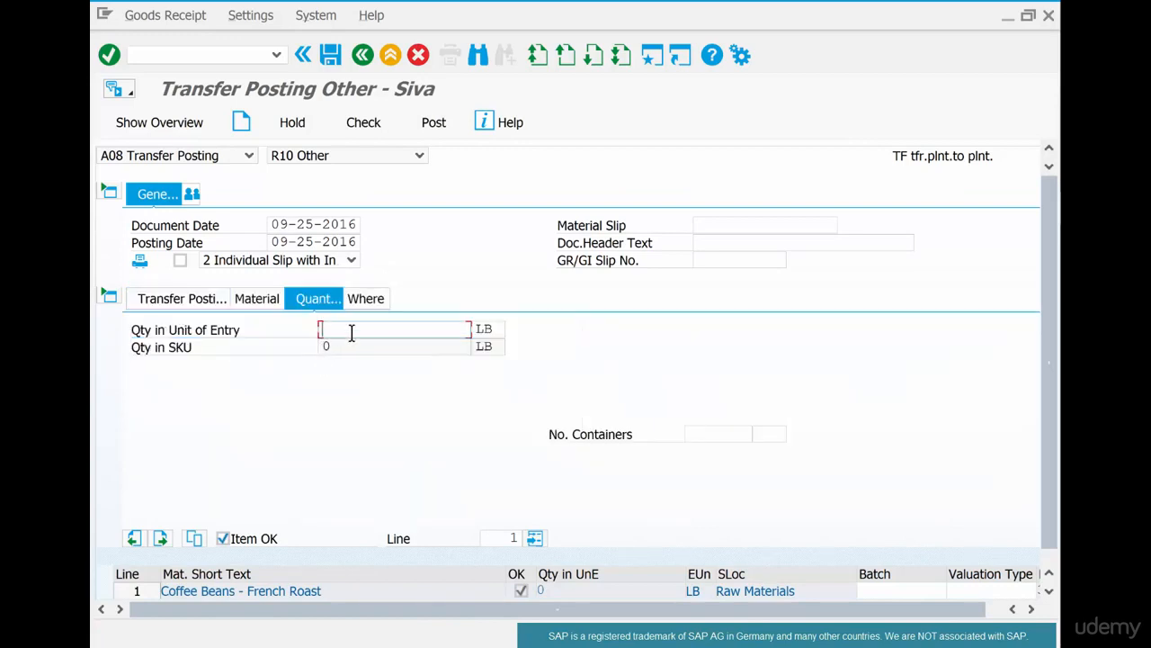
text(100)
key(Return)
- Check the item's quantity and highlight its movement type in the location details
click(366, 301)
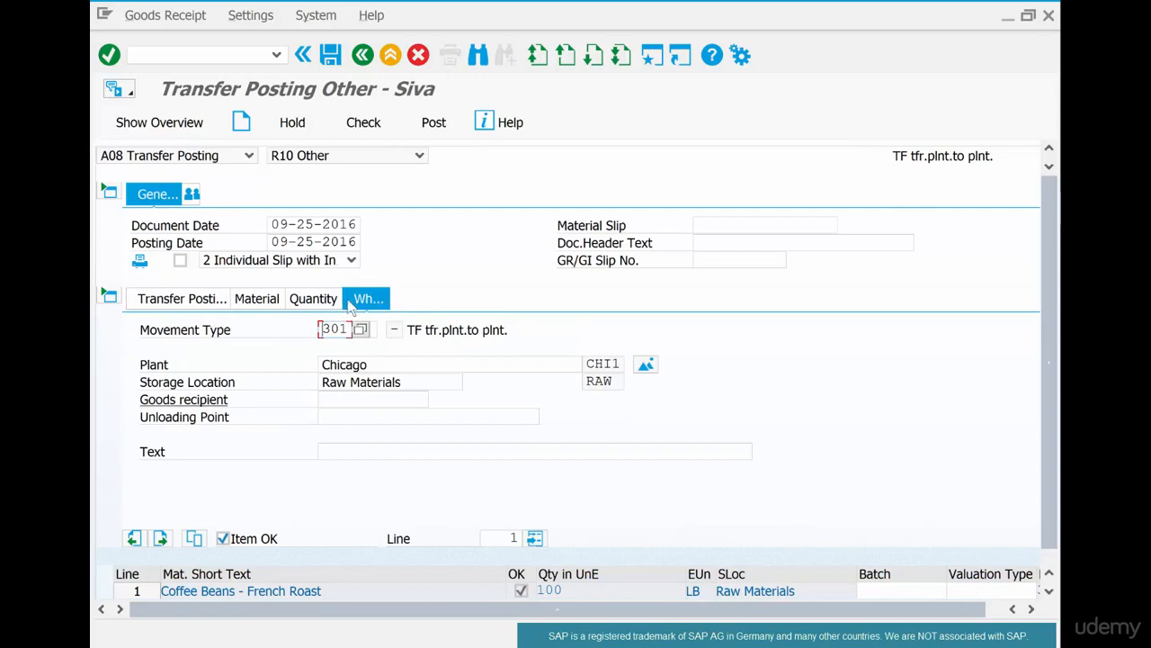
click(329, 303)
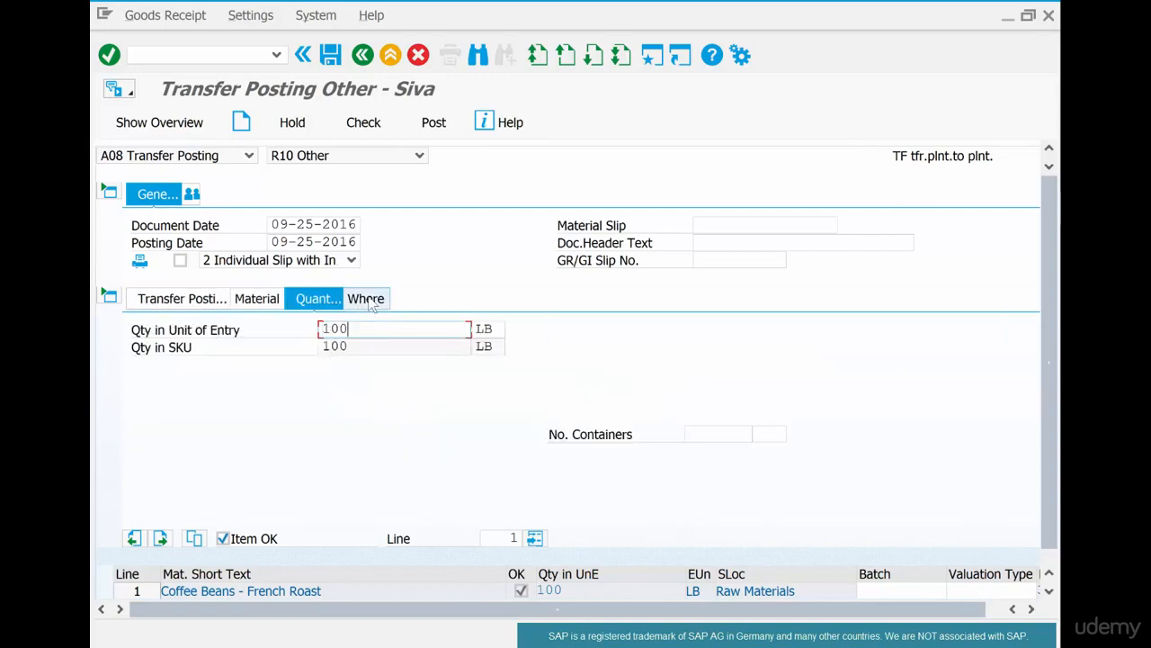
click(369, 303)
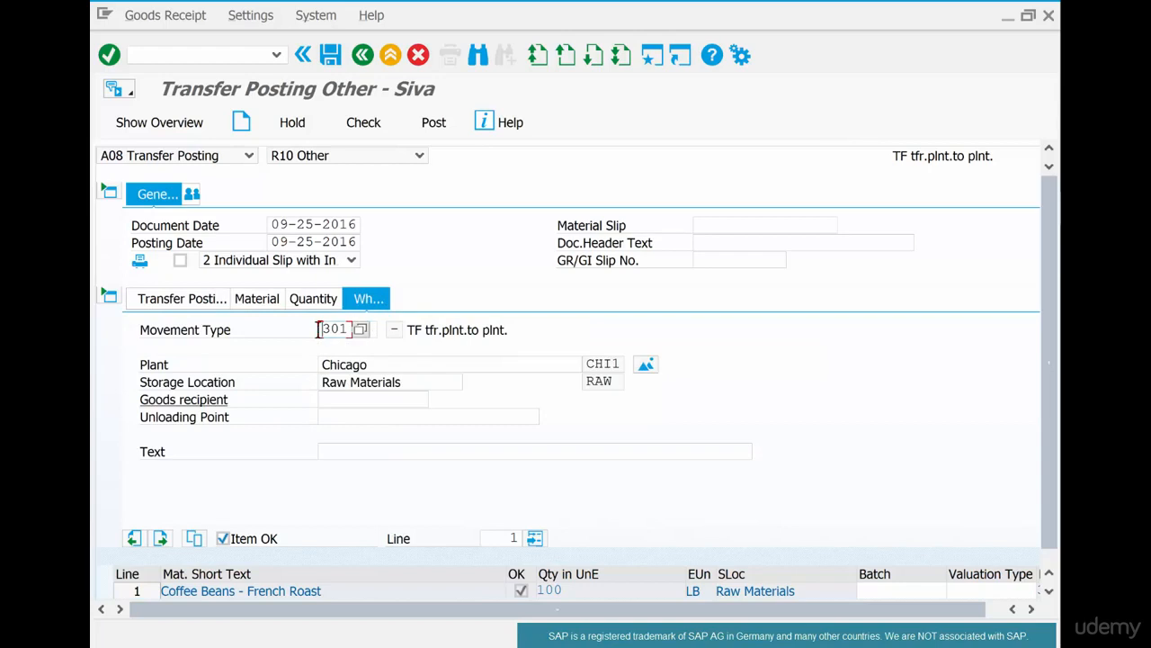
drag(322, 329, 348, 328)
- Switch to the PowerPoint slide, label the RAW arrow with a circled 1 and the COFF arrow with a circled 2, and return to SAP
key(alt+Tab)
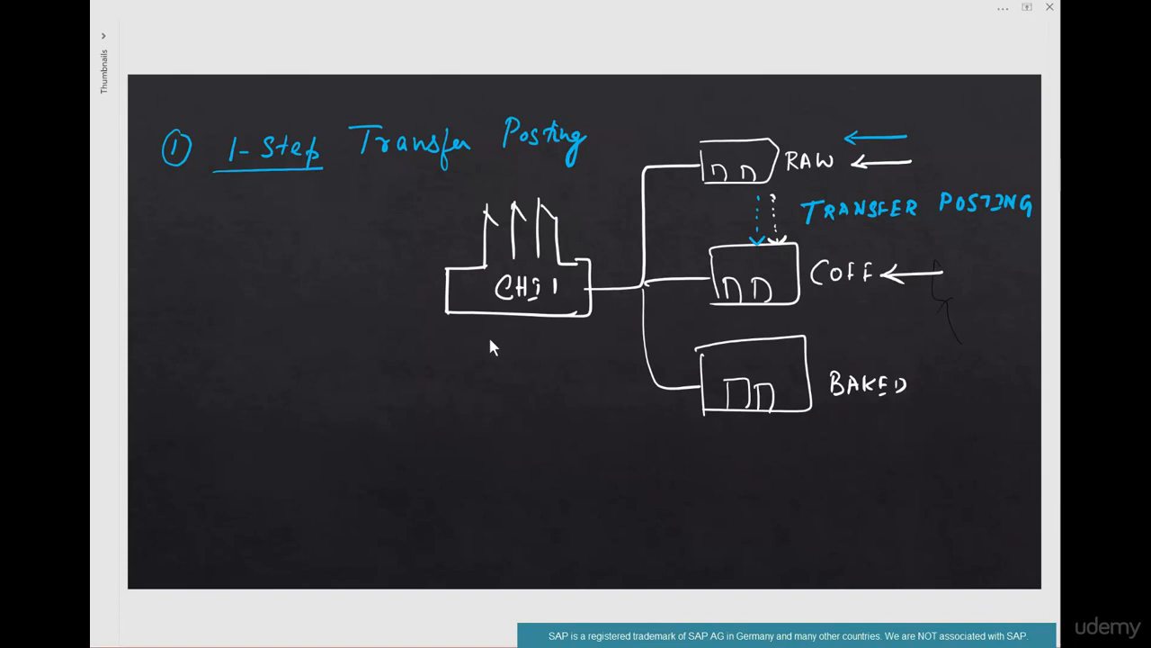
mouse_move(937, 133)
mouse_down()
mouse_move(932, 151)
mouse_move(937, 133)
mouse_up()
mouse_move(952, 259)
mouse_down()
mouse_move(966, 272)
mouse_move(952, 252)
mouse_up()
key(alt+Tab)
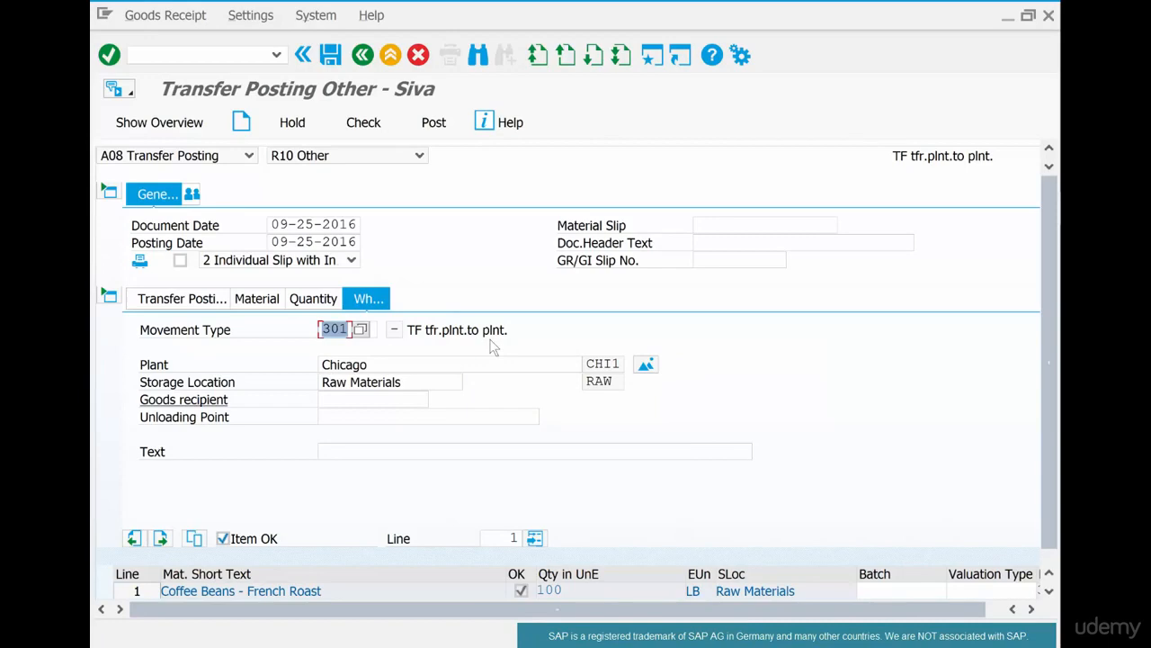
- Change the movement type to 311, Transfer posting storage location (one-step), from the list of possible values
key(F4)
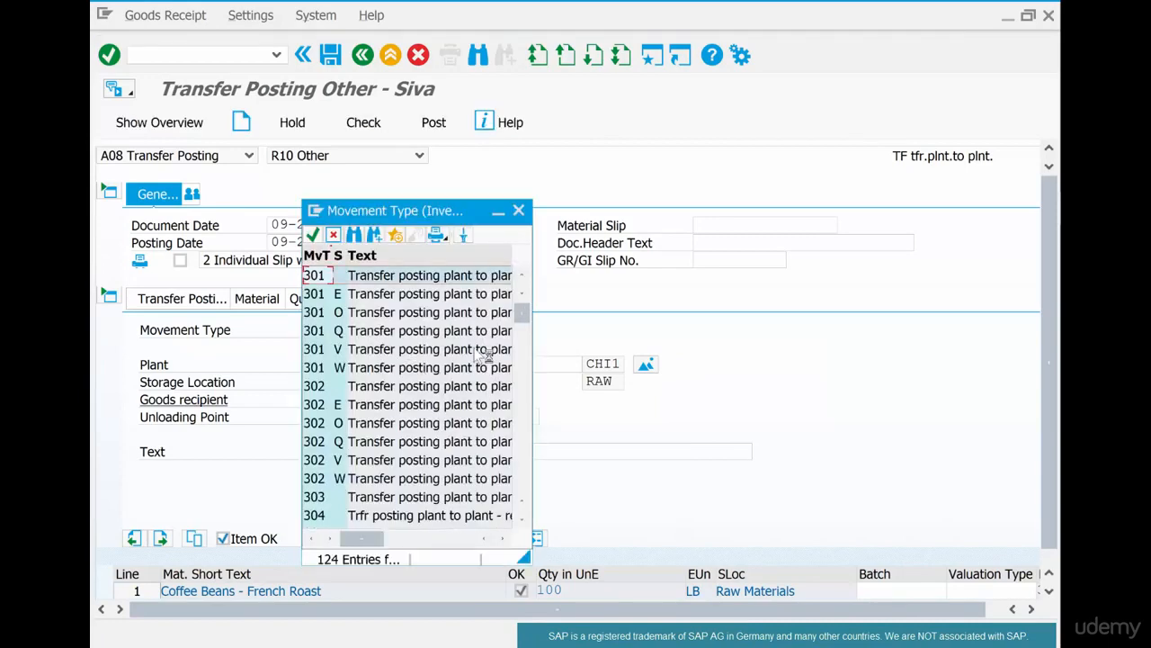
drag(529, 558, 841, 602)
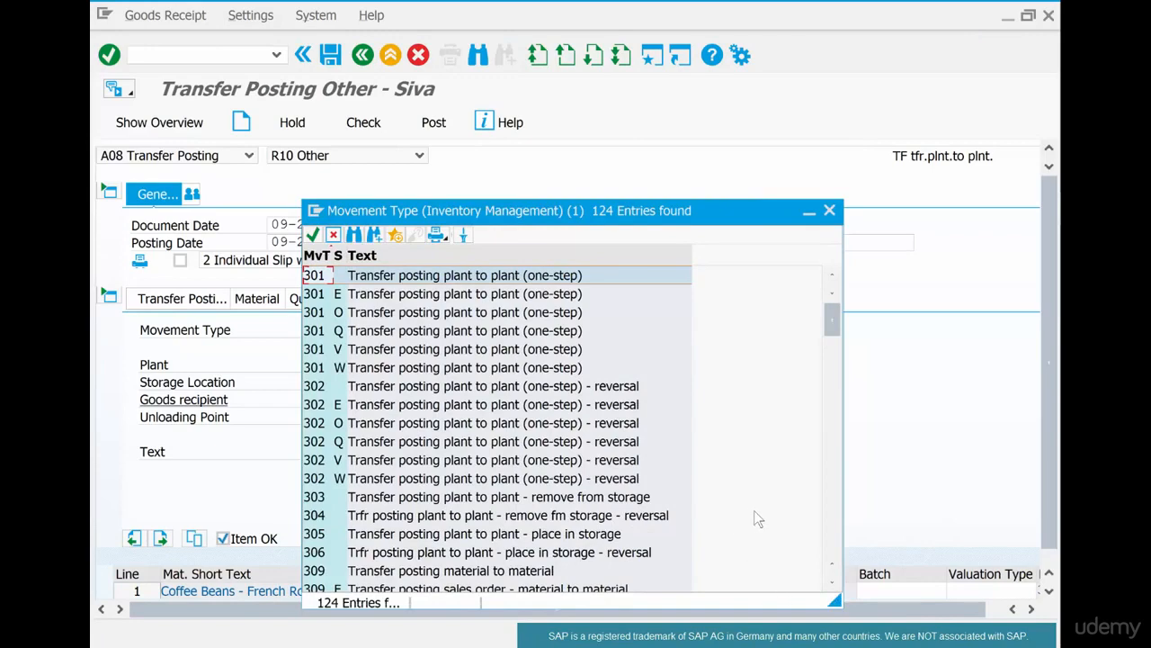
scroll(755, 513, down, 5)
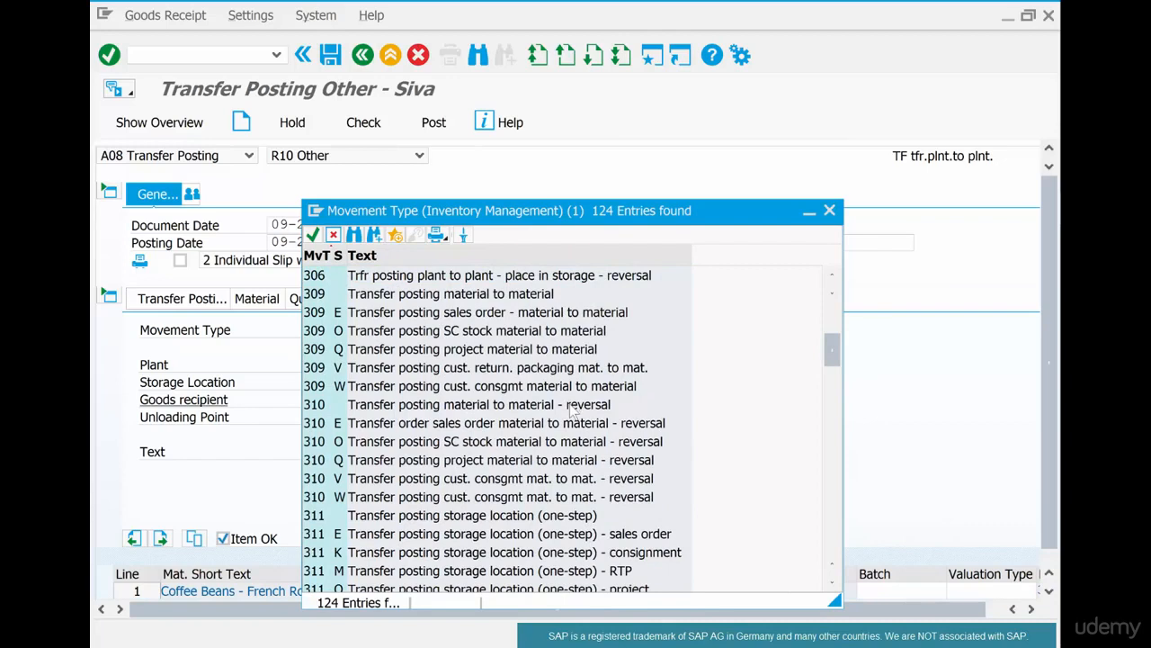
click(572, 518)
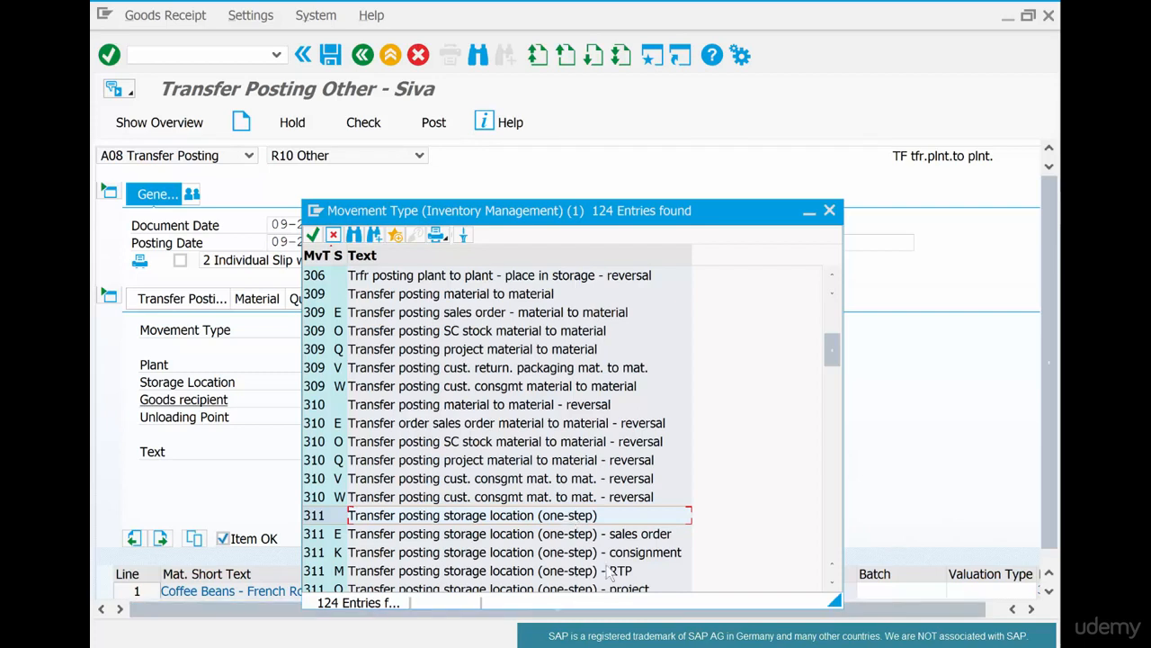
double_click(584, 519)
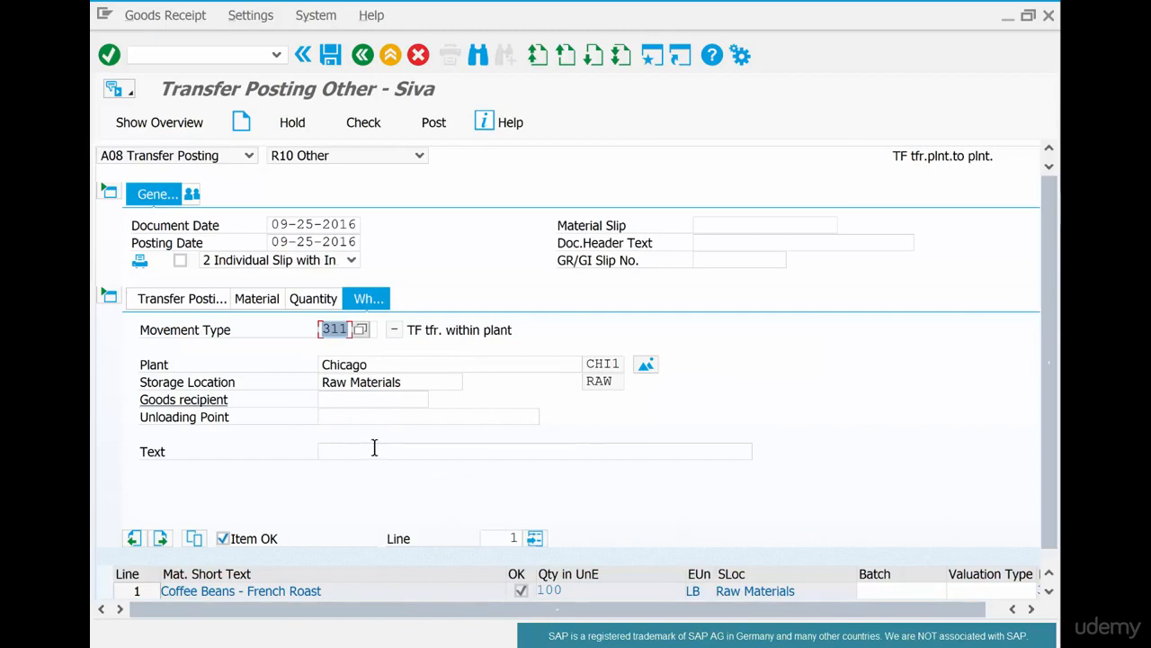
- Review the transfer's material, quantity, source and destination storage locations, comparing them with the PowerPoint slide
click(184, 302)
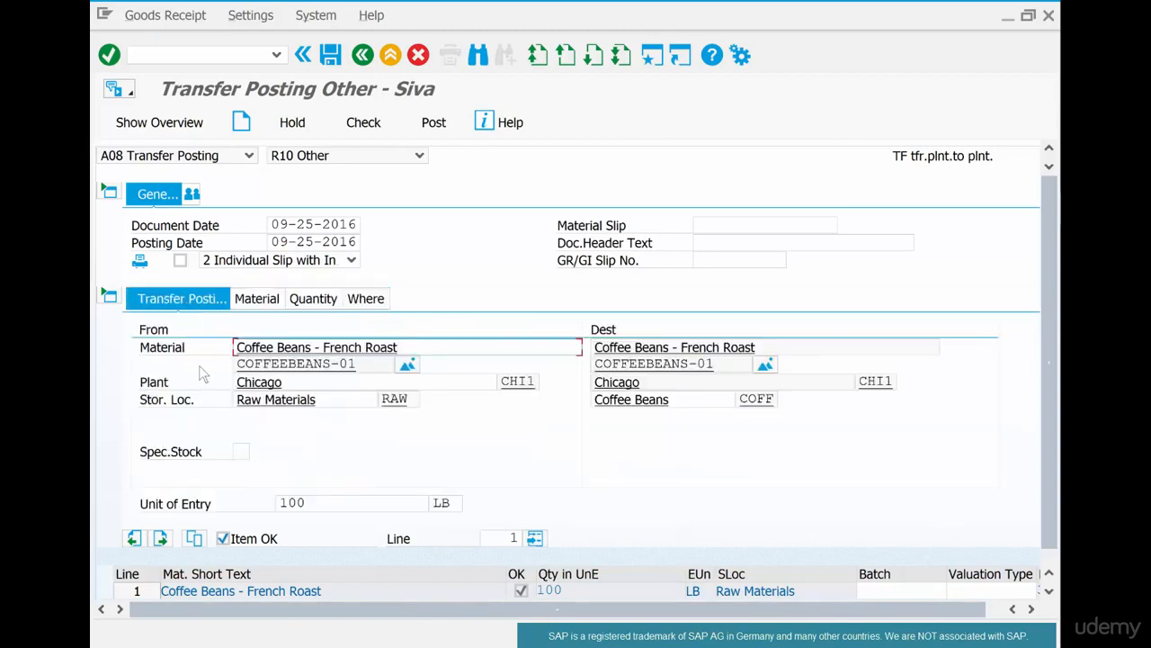
click(353, 364)
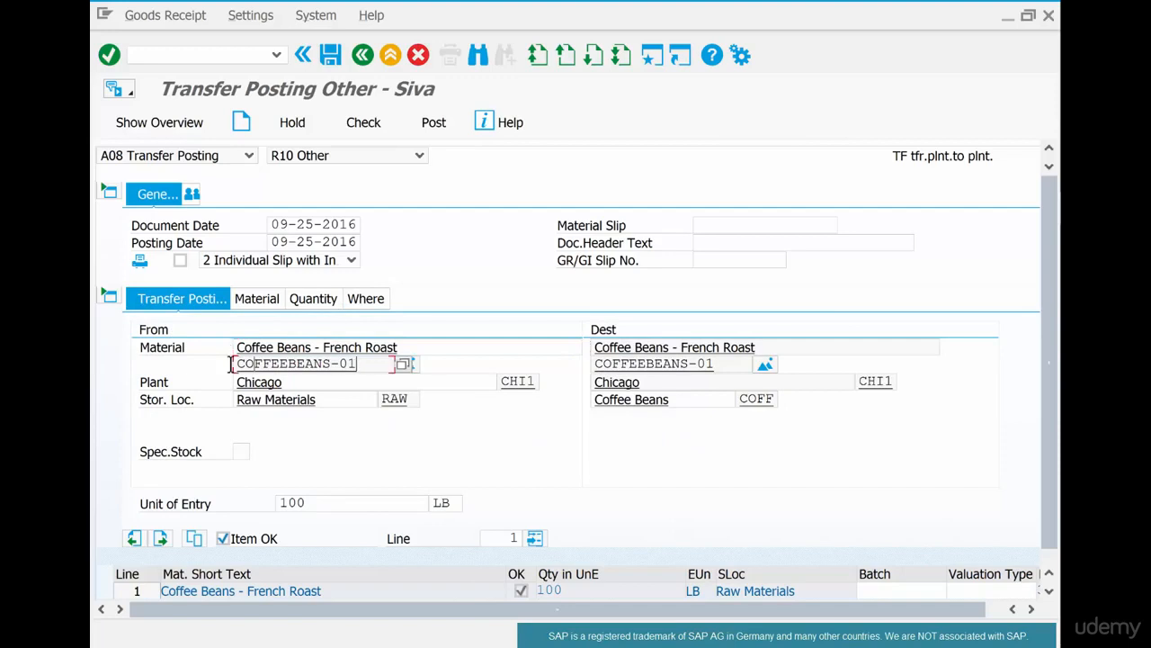
drag(356, 363, 231, 363)
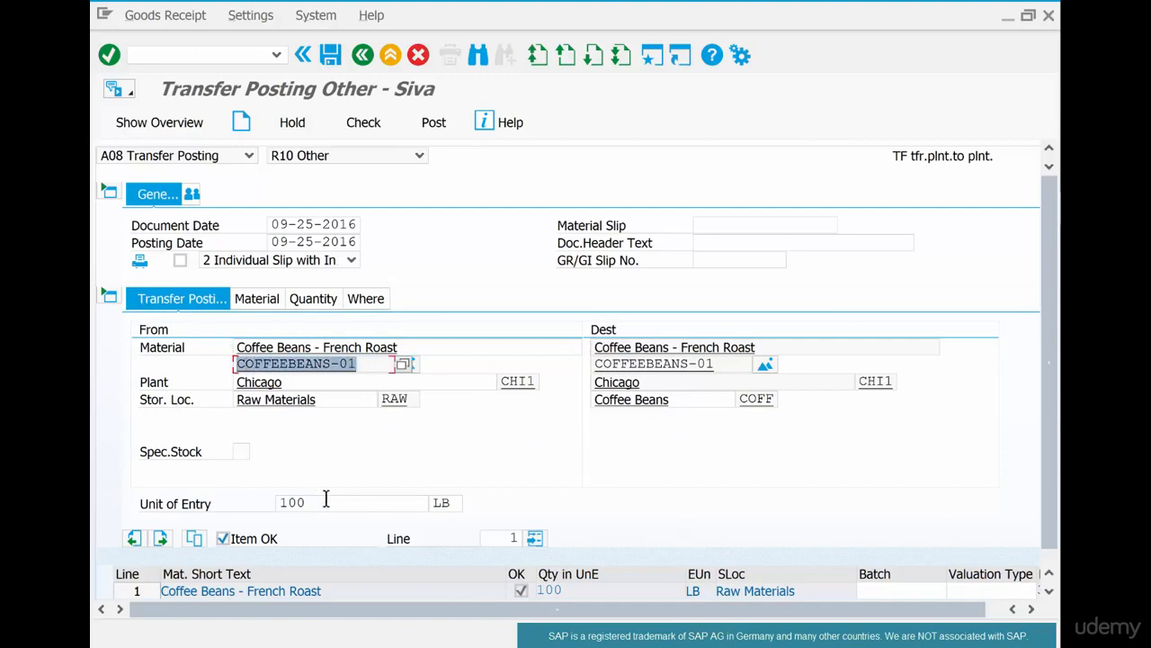
drag(317, 502, 252, 508)
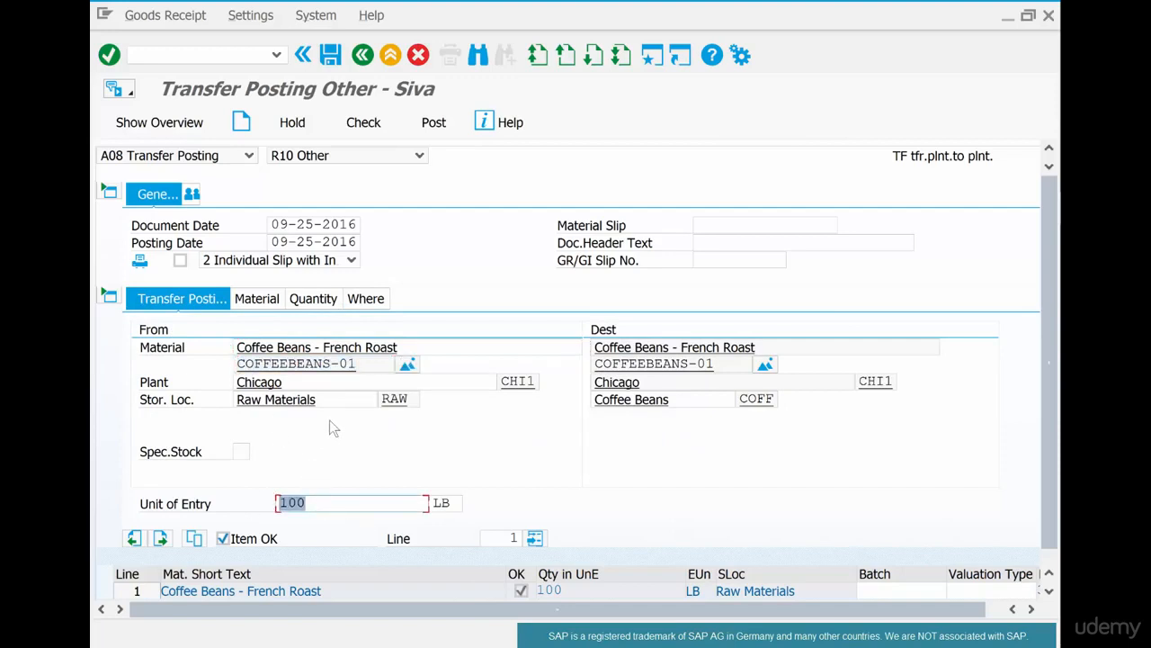
drag(350, 401, 218, 397)
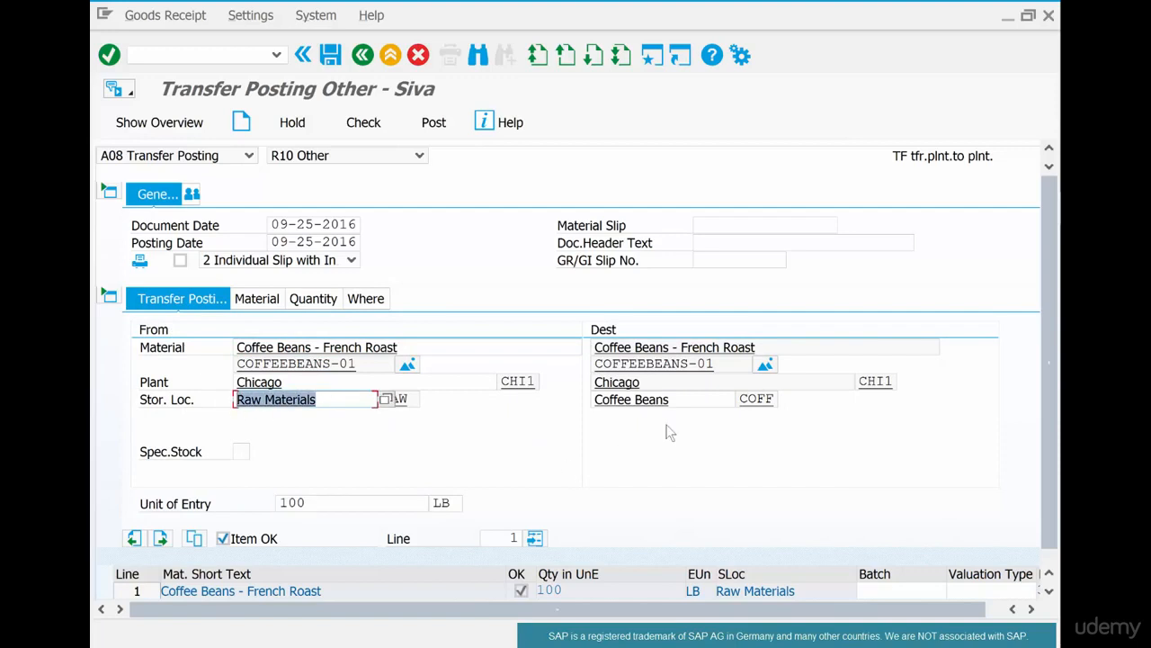
drag(697, 398, 583, 396)
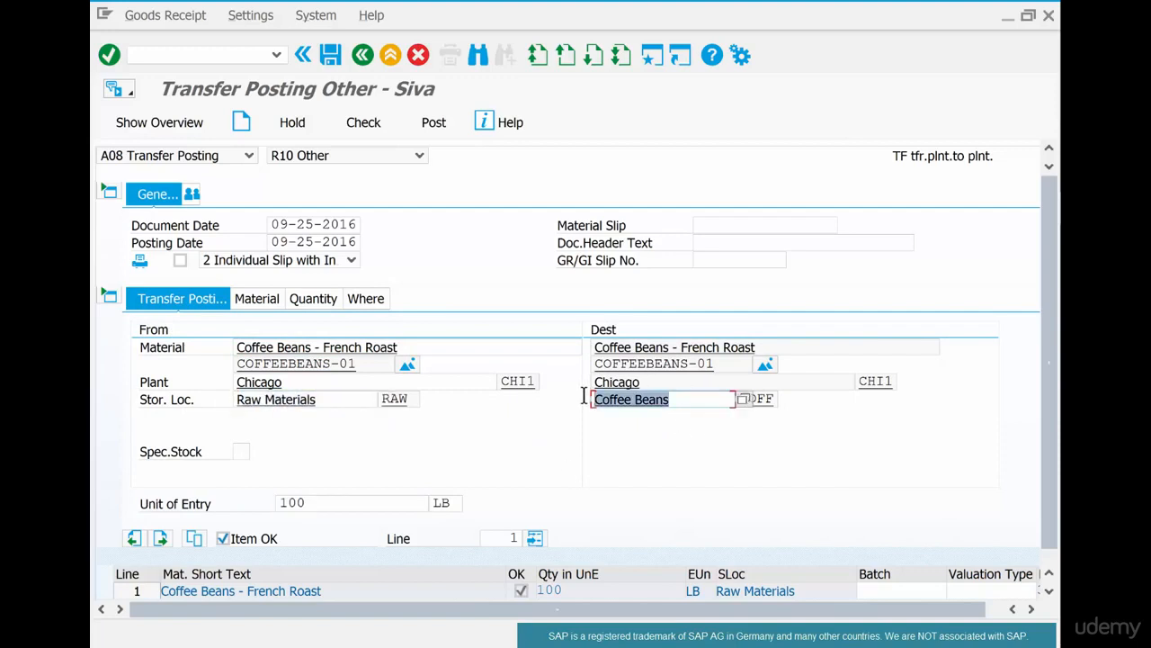
key(alt+Tab)
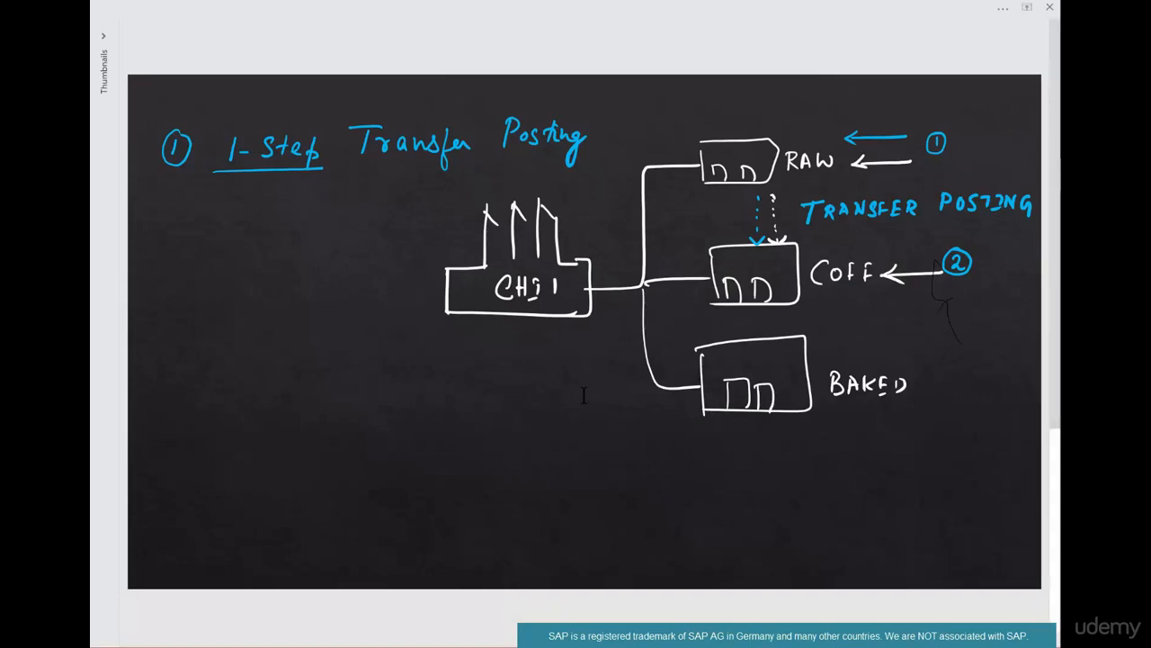
key(alt+Tab)
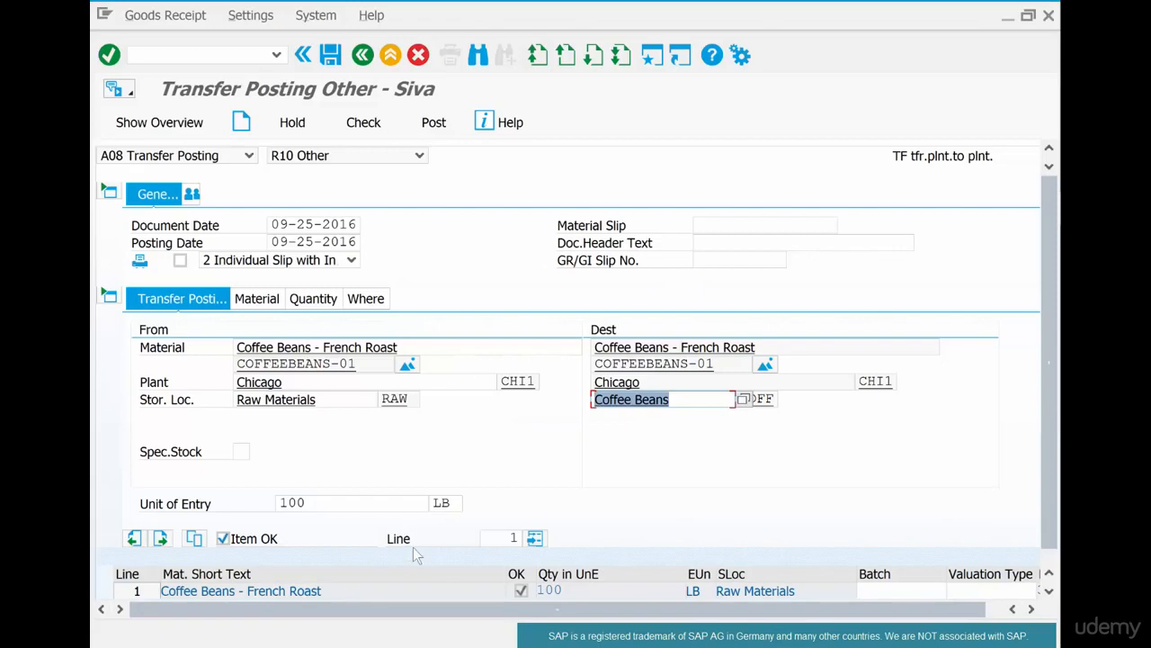
- Open the MMBE stock overview in a new session with the command /ommbe
click(190, 56)
text(/om)
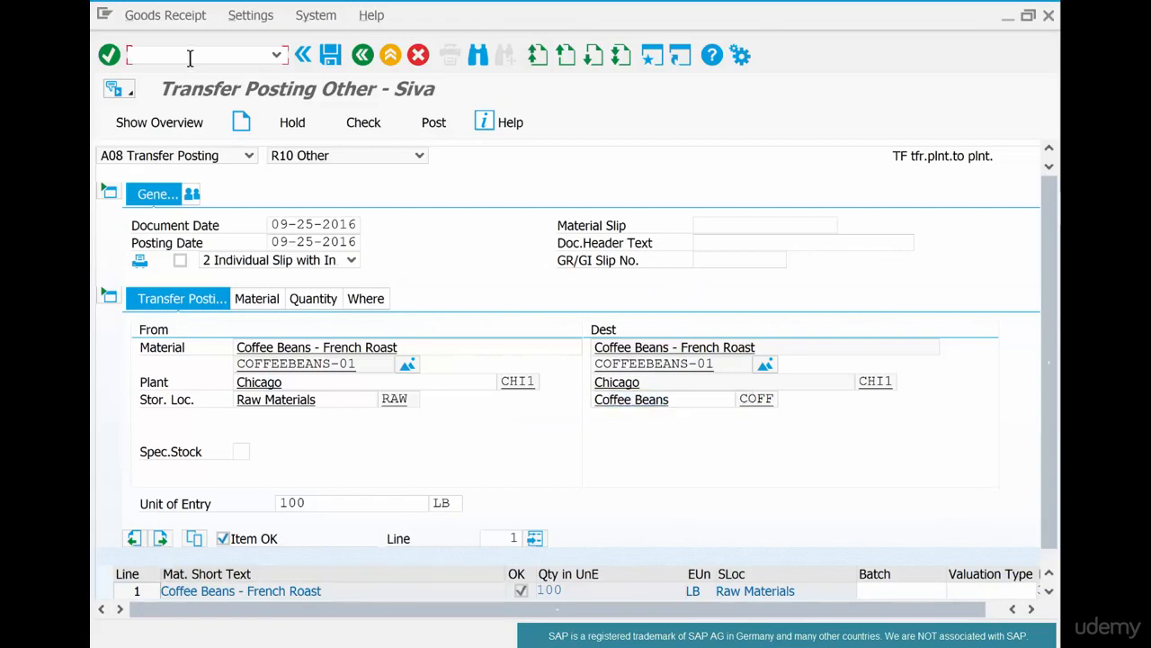
text(mbe)
key(Return)
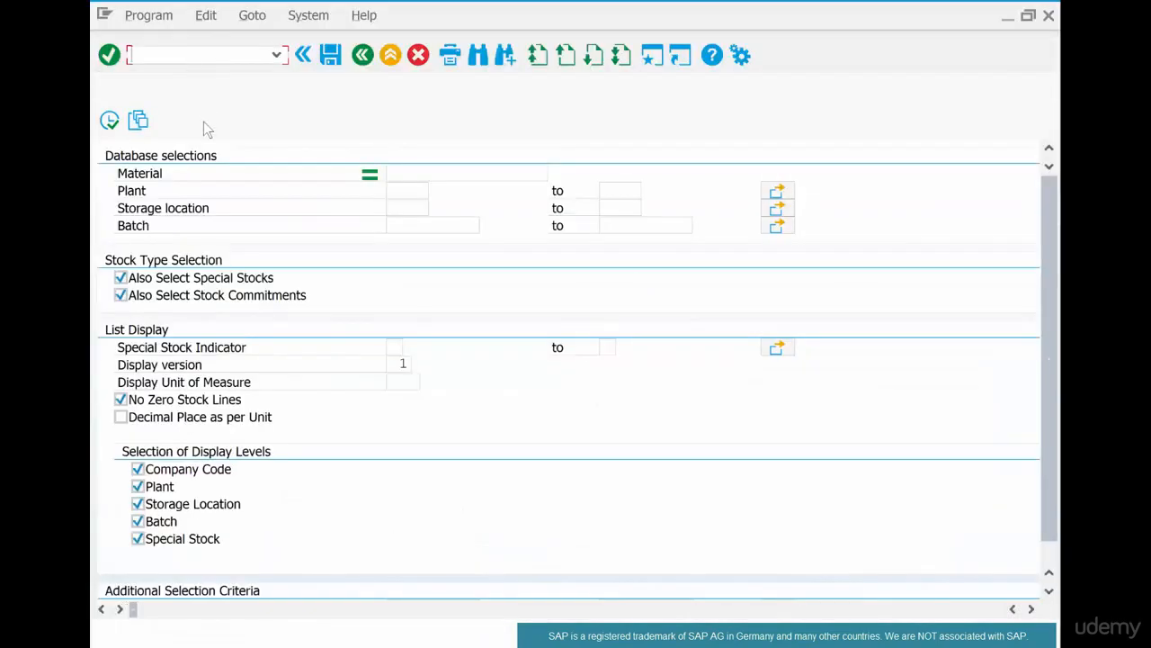
- Run the stock overview for material coffeebeans-01 in plant chi1
text(c)
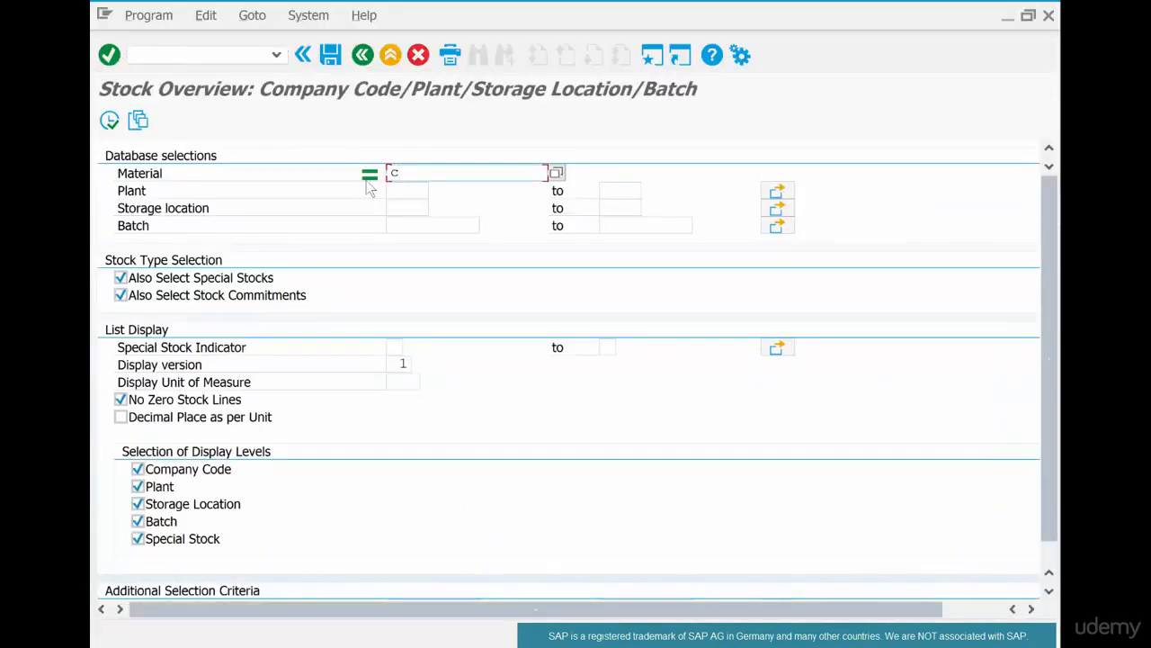
text(offeebeans-01)
click(410, 188)
text(ch)
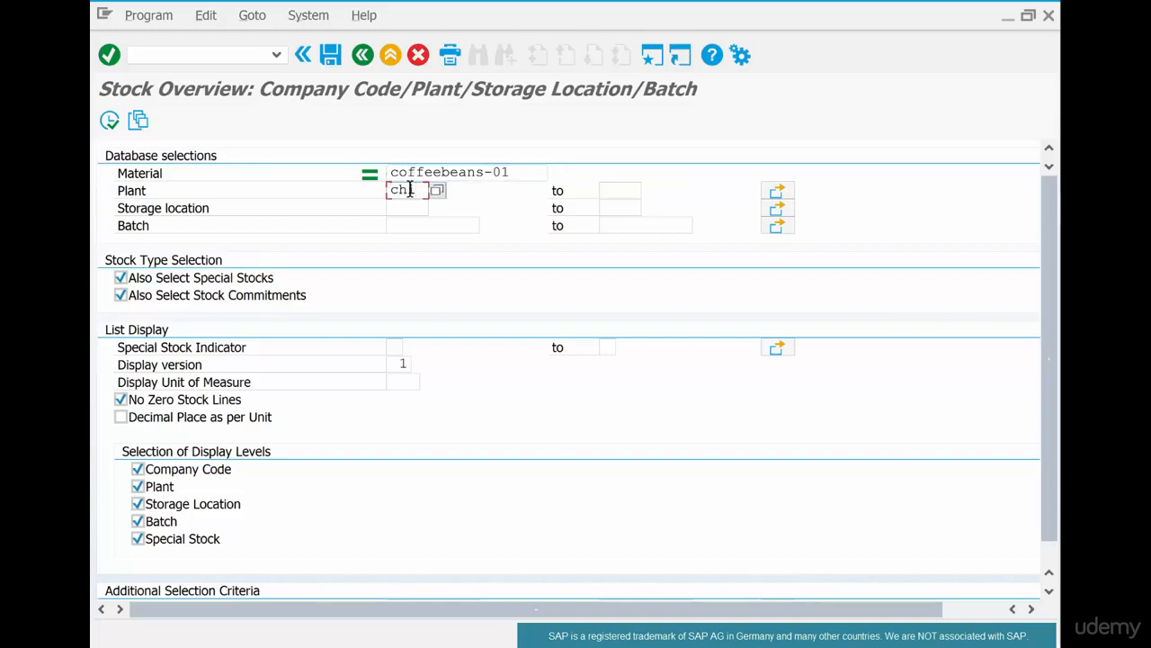
text(il)
click(110, 122)
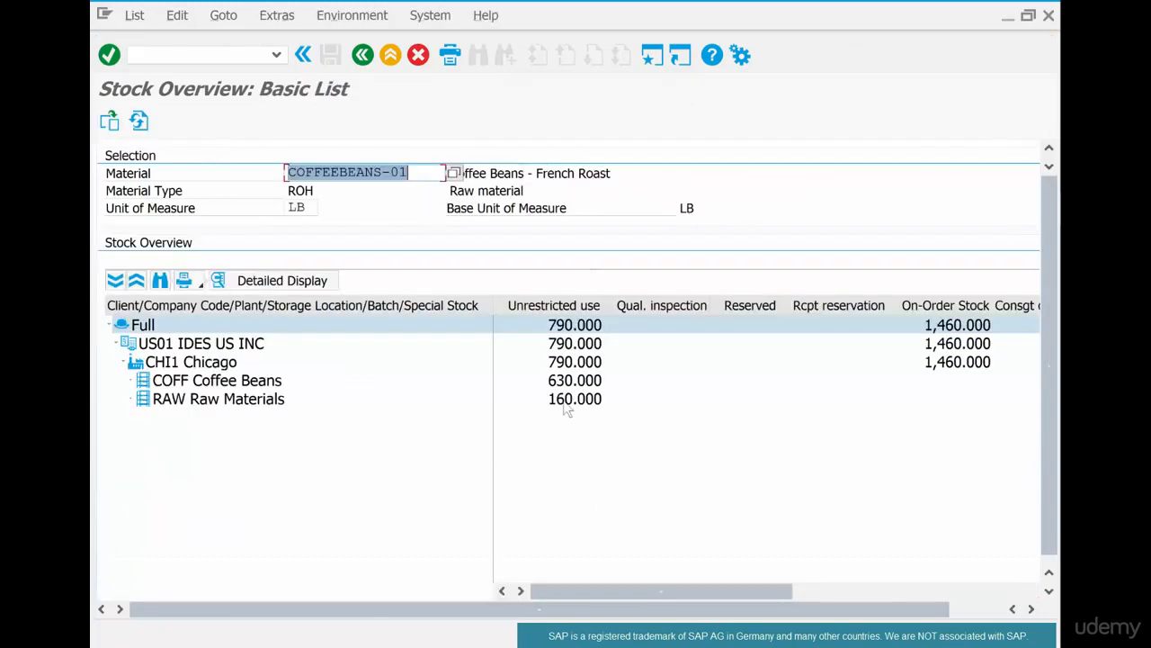
- Examine the unrestricted-use stock of the RAW and COFF storage locations
click(569, 399)
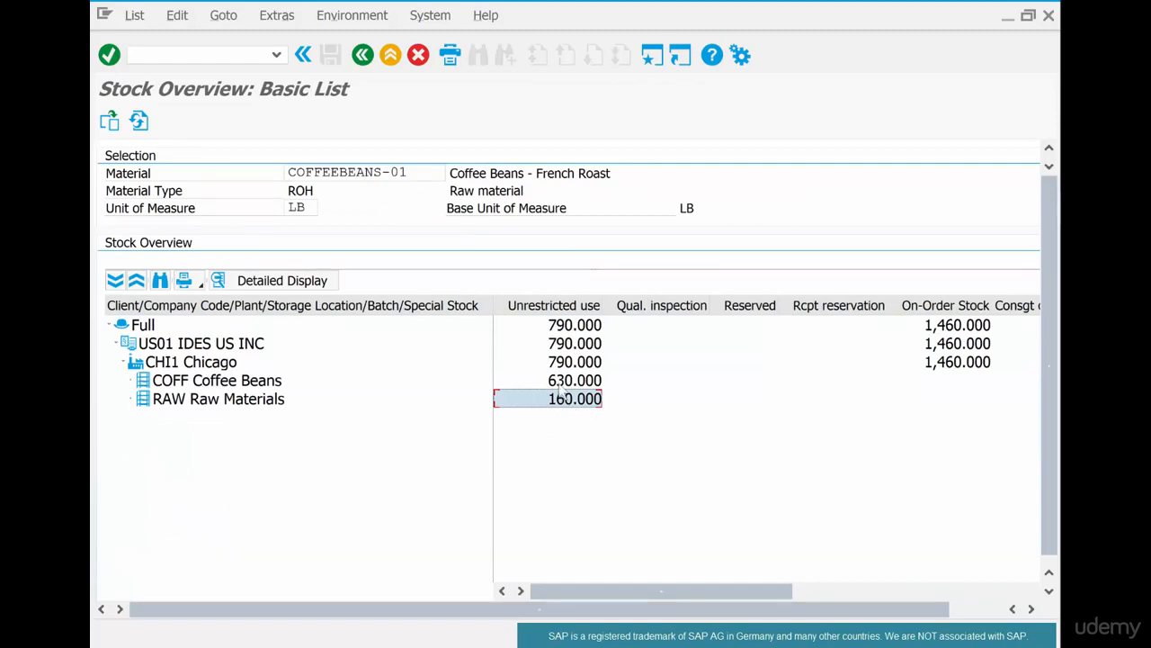
click(560, 383)
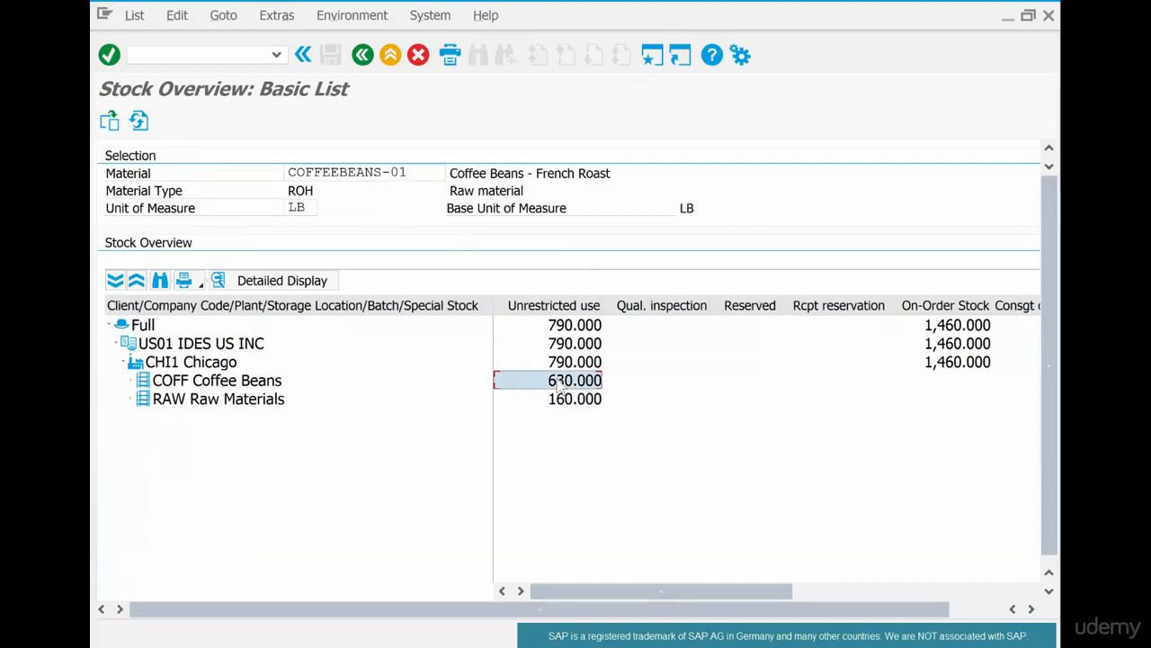
click(621, 396)
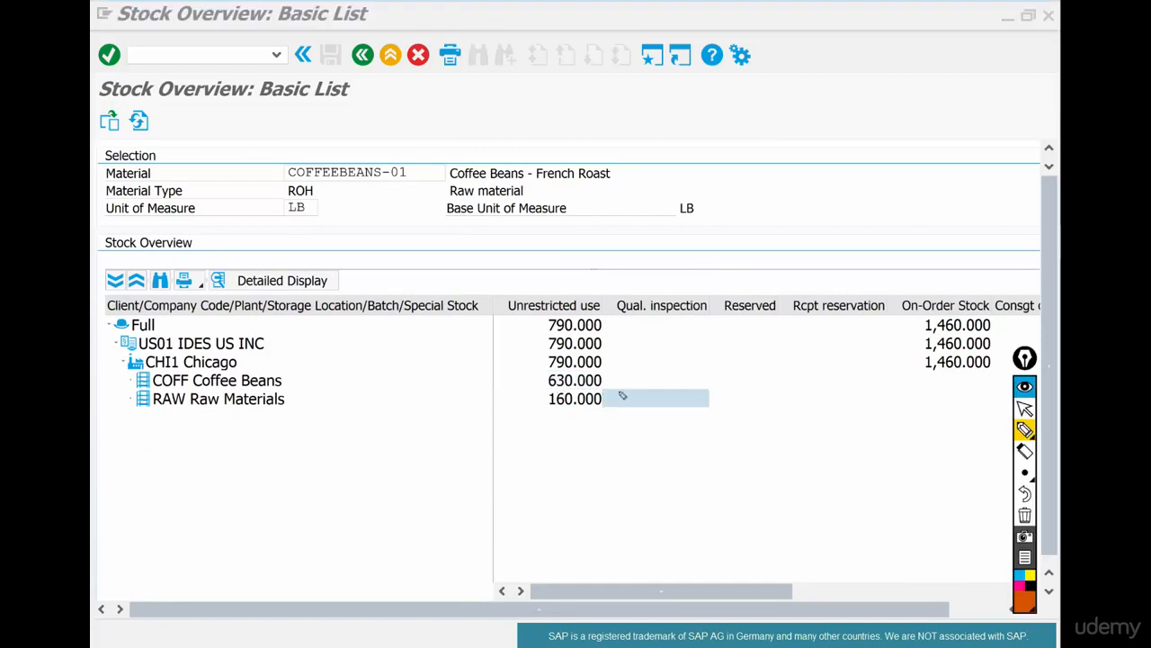
- Post the transfer of 100 LB of coffee beans from RAW to COFF and refresh the stock overview to check both storage locations
mouse_move(615, 404)
mouse_down()
mouse_move(619, 379)
mouse_move(646, 410)
mouse_move(664, 407)
mouse_move(640, 381)
mouse_move(666, 376)
mouse_up()
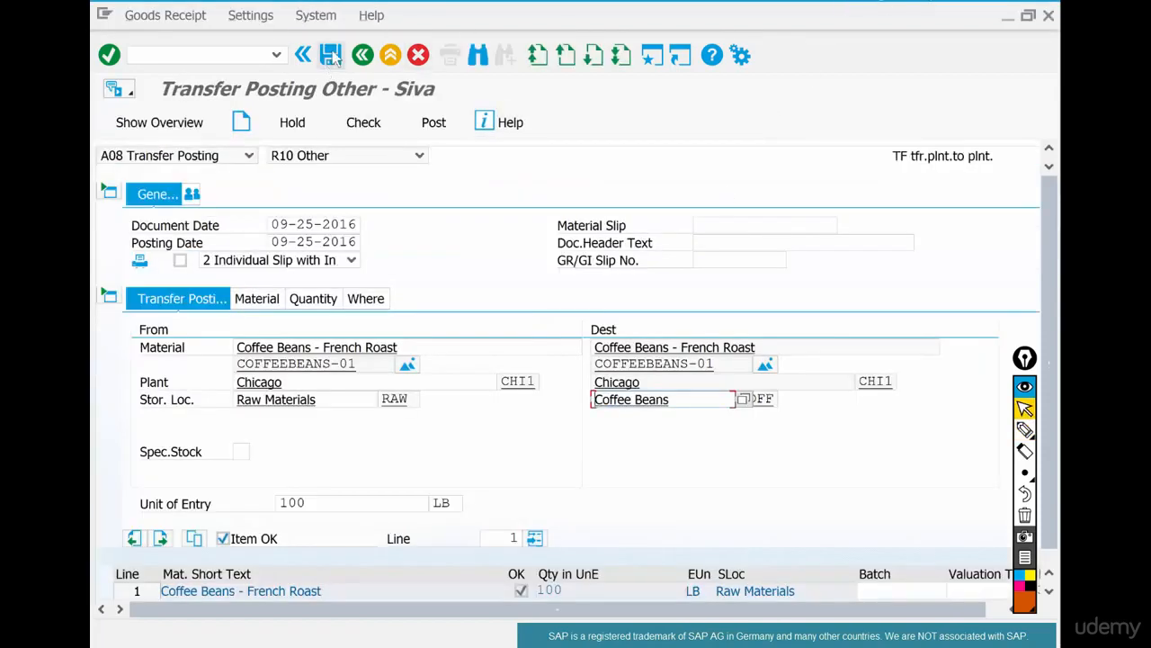
click(331, 55)
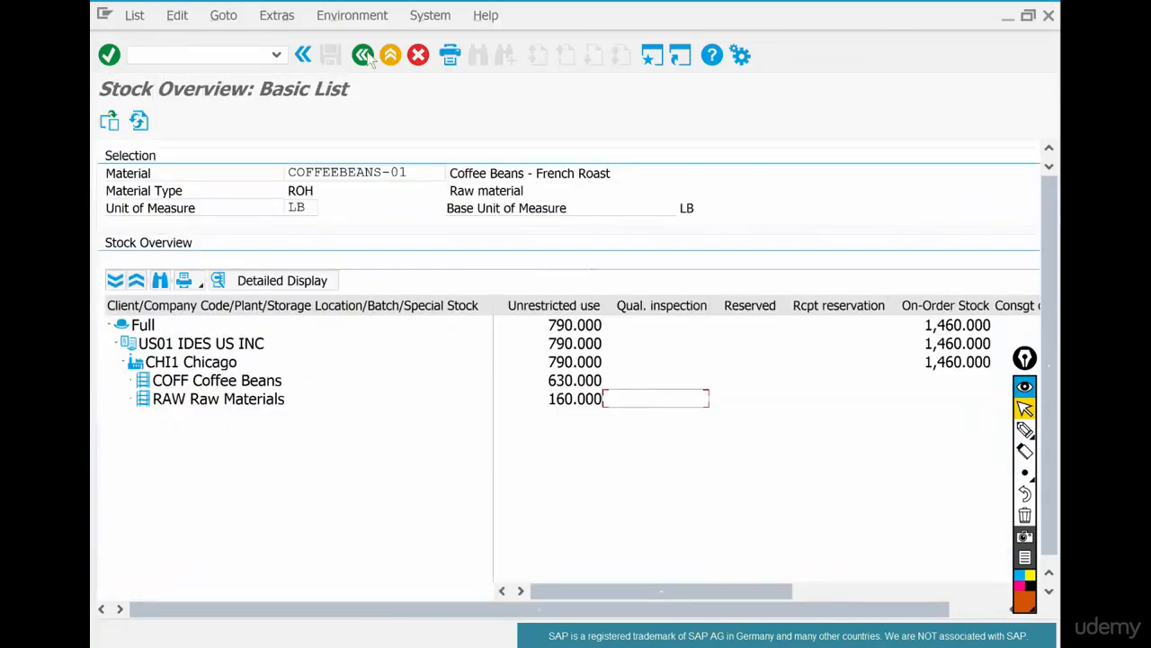
click(139, 120)
click(576, 403)
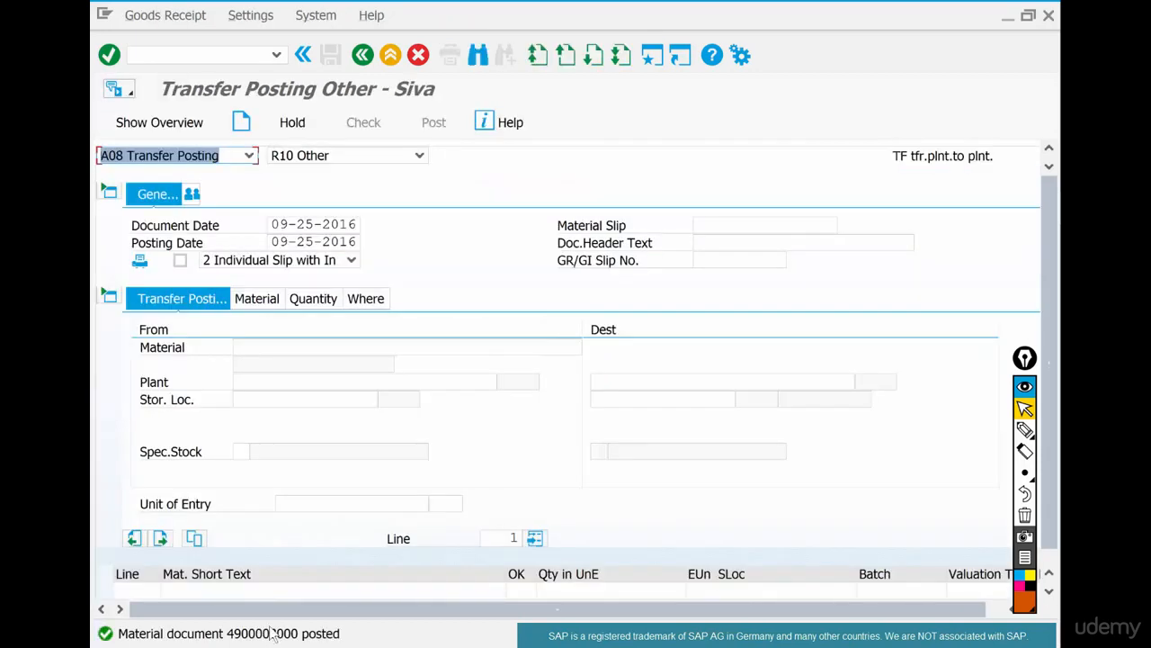
- Open the posting message's details for the material document number and display that document with transaction mb03
click(270, 634)
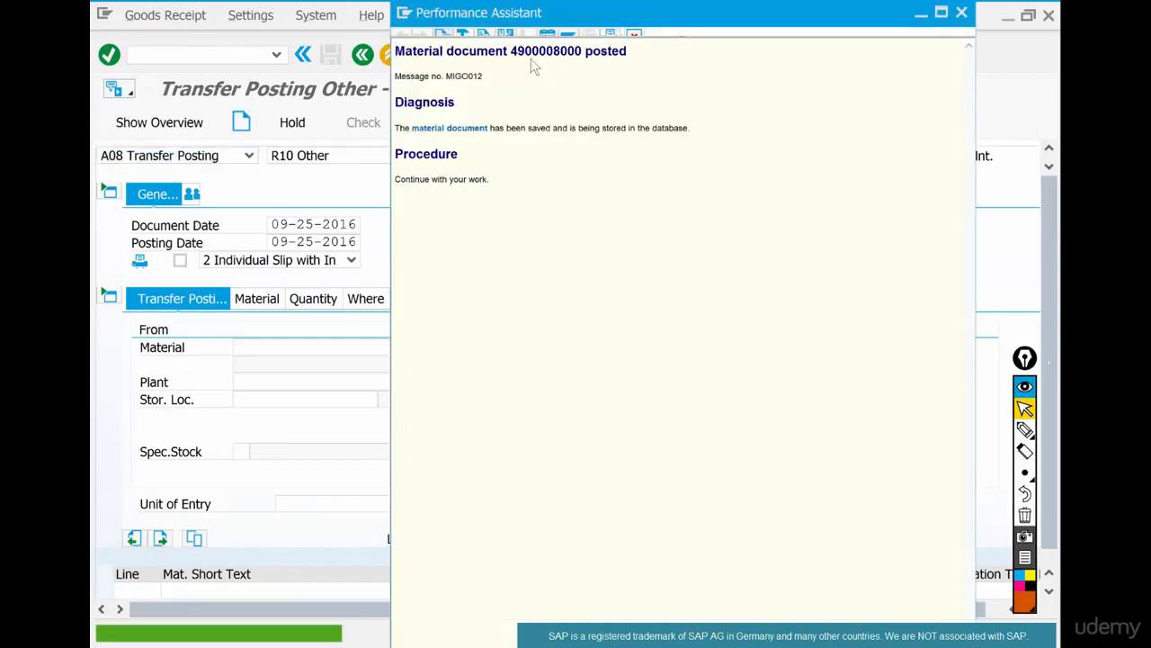
double_click(530, 51)
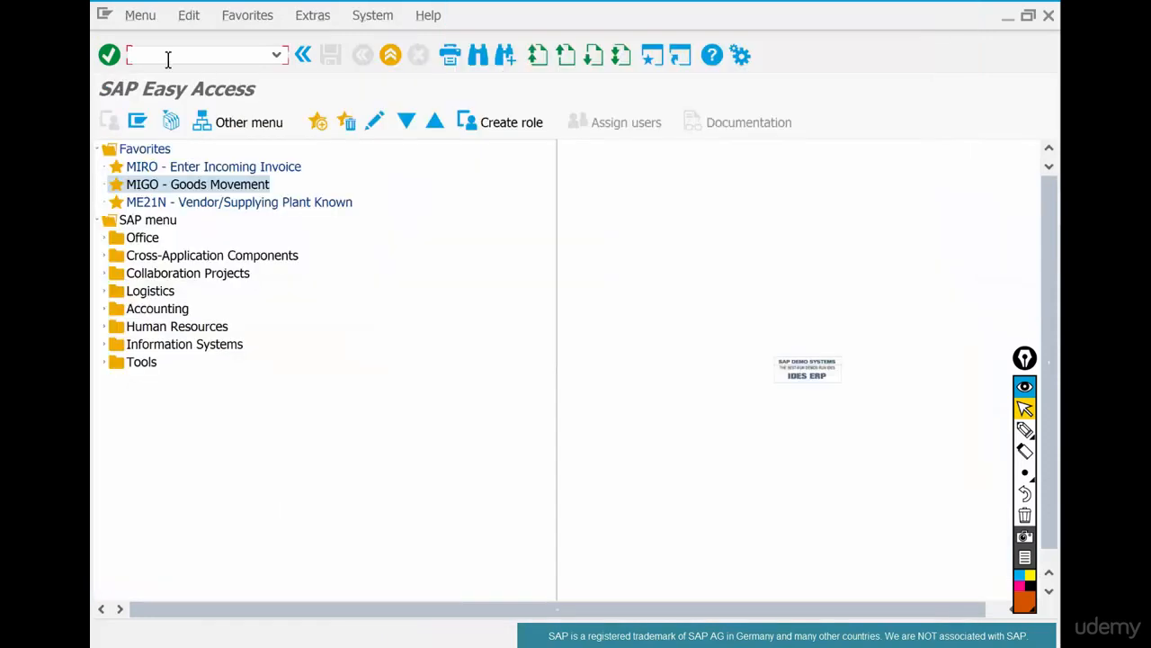
text(mb03)
key(Return)
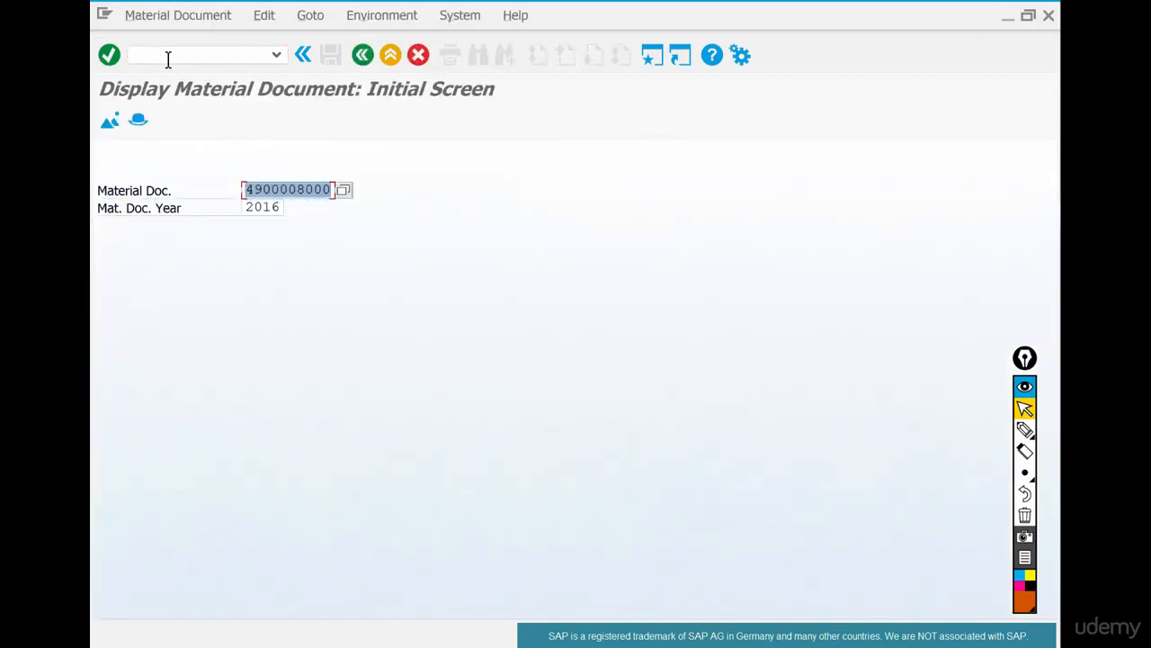
click(168, 60)
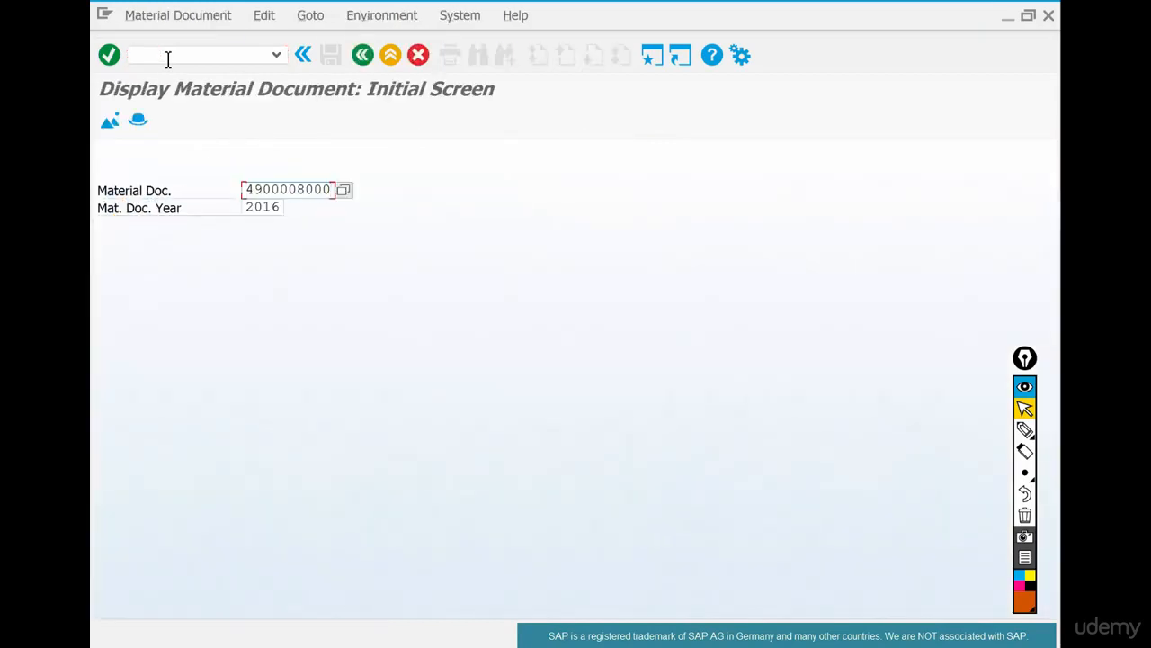
key(Return)
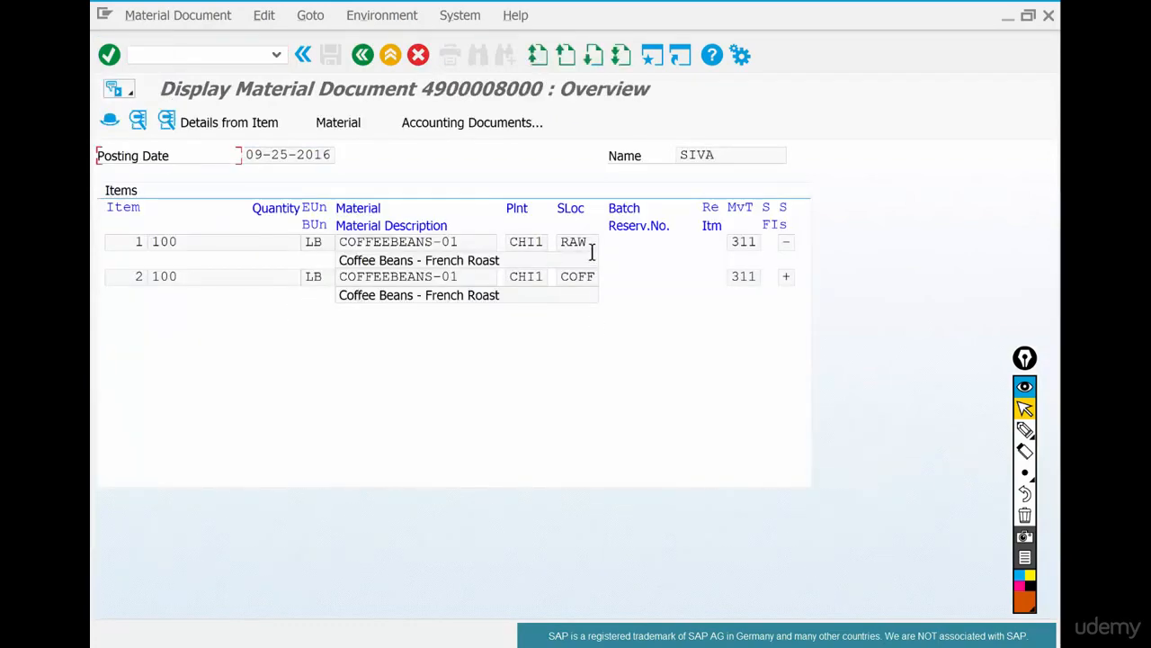
- Review the storage locations, quantity and movement type of the two material document items
drag(588, 243, 610, 279)
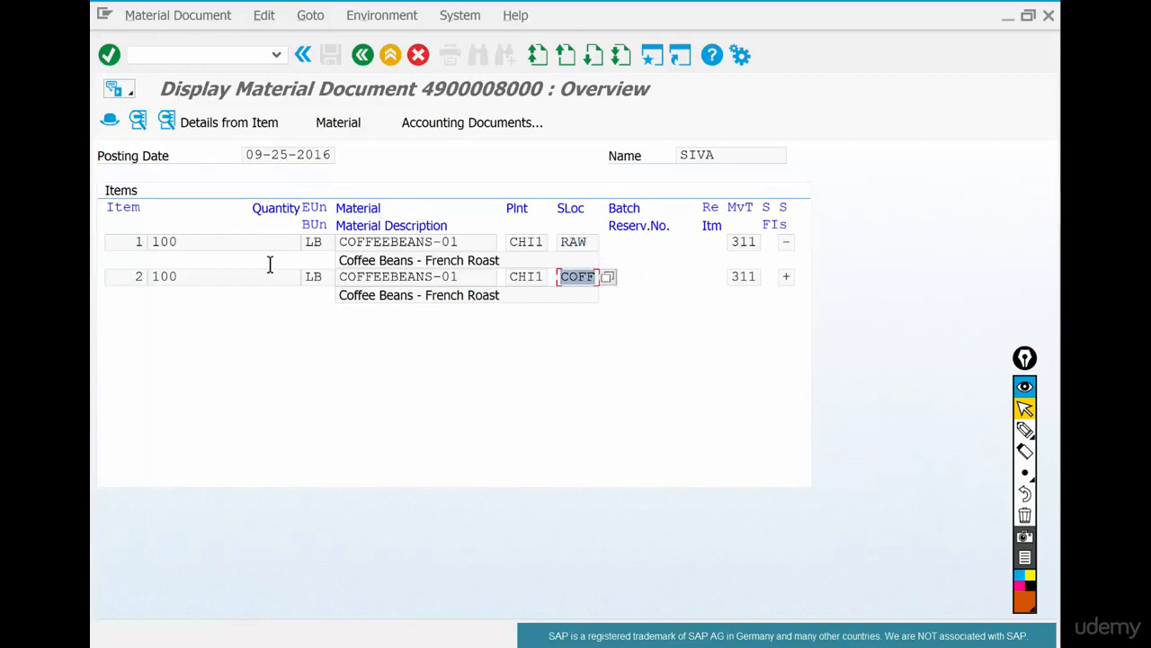
drag(185, 242, 132, 239)
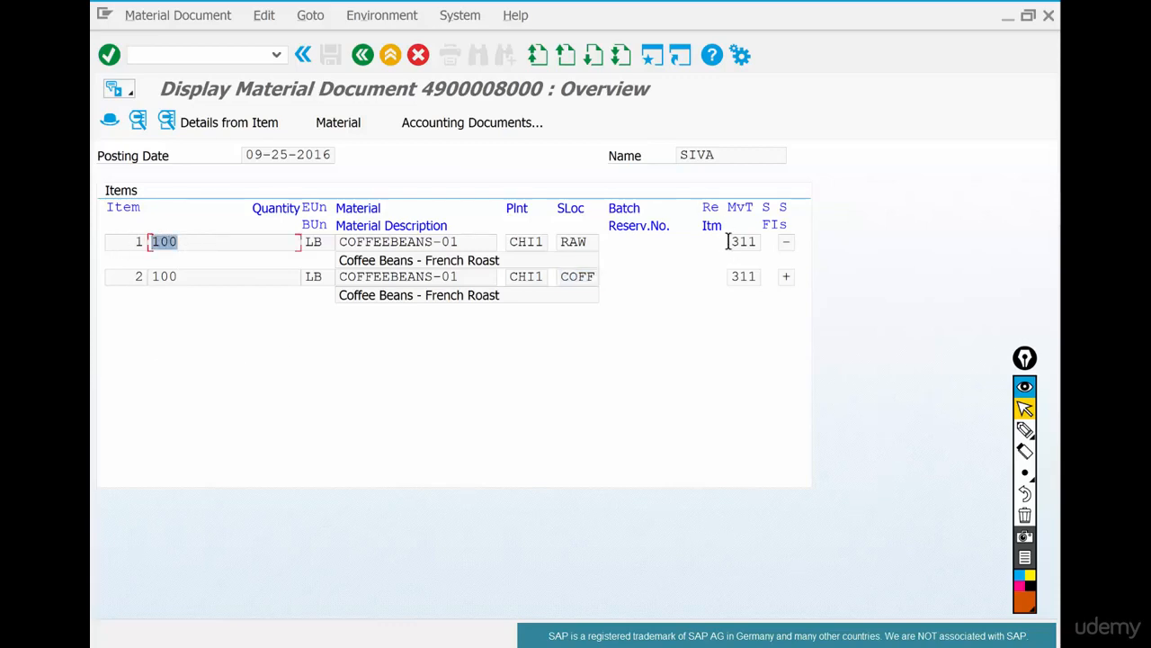
drag(729, 241, 765, 240)
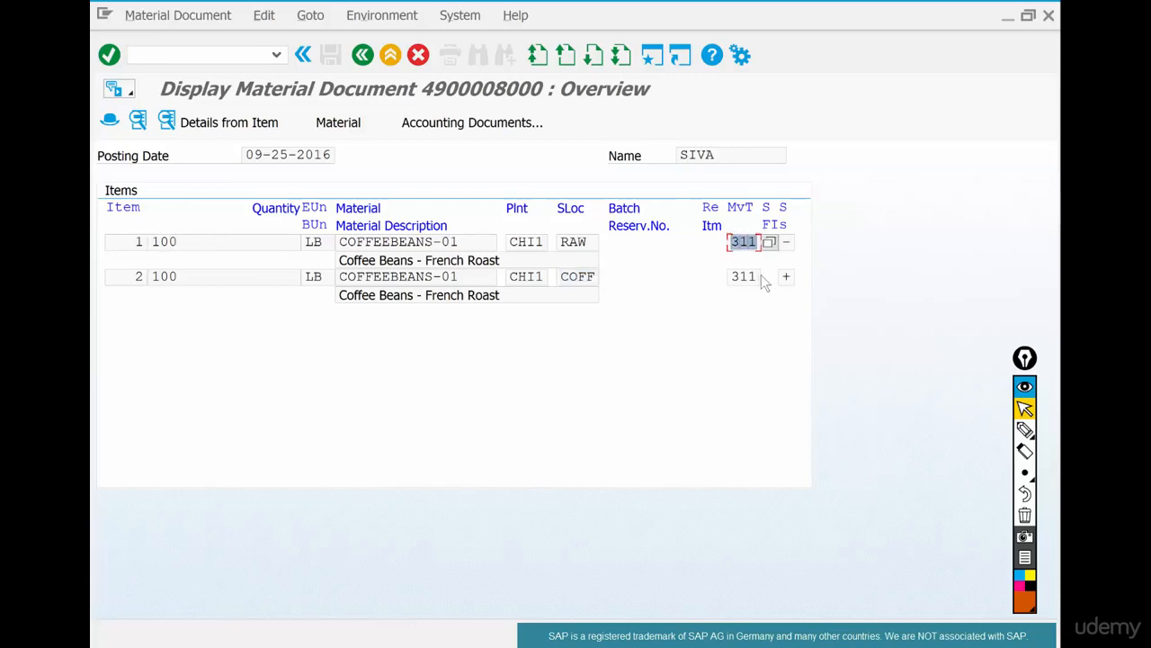
- Request the accounting documents for the material document and circle the resulting status message with the orange annotation pen
click(470, 124)
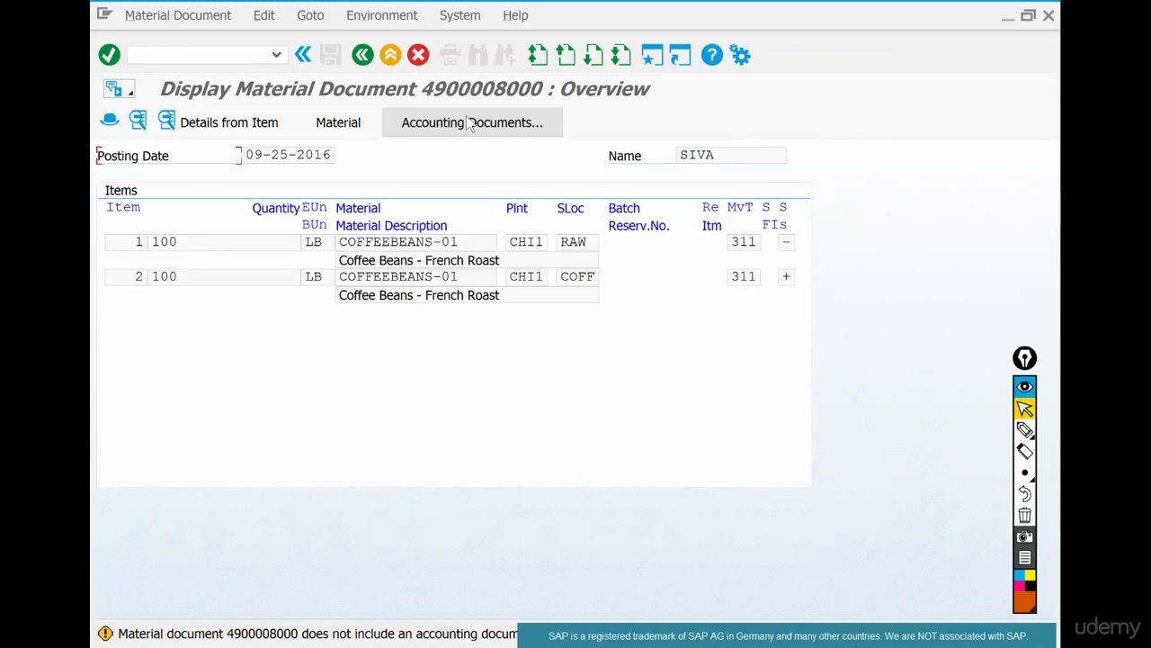
click(1026, 430)
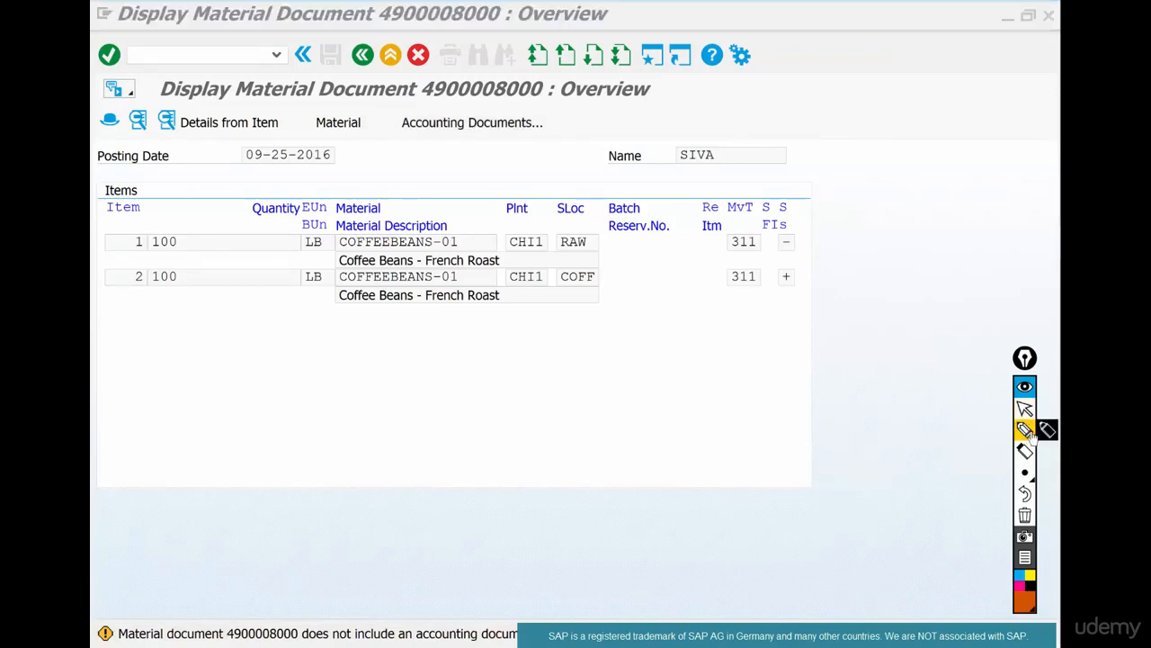
mouse_move(531, 621)
mouse_down()
mouse_move(171, 610)
mouse_move(106, 637)
mouse_move(131, 647)
mouse_move(518, 640)
mouse_up()
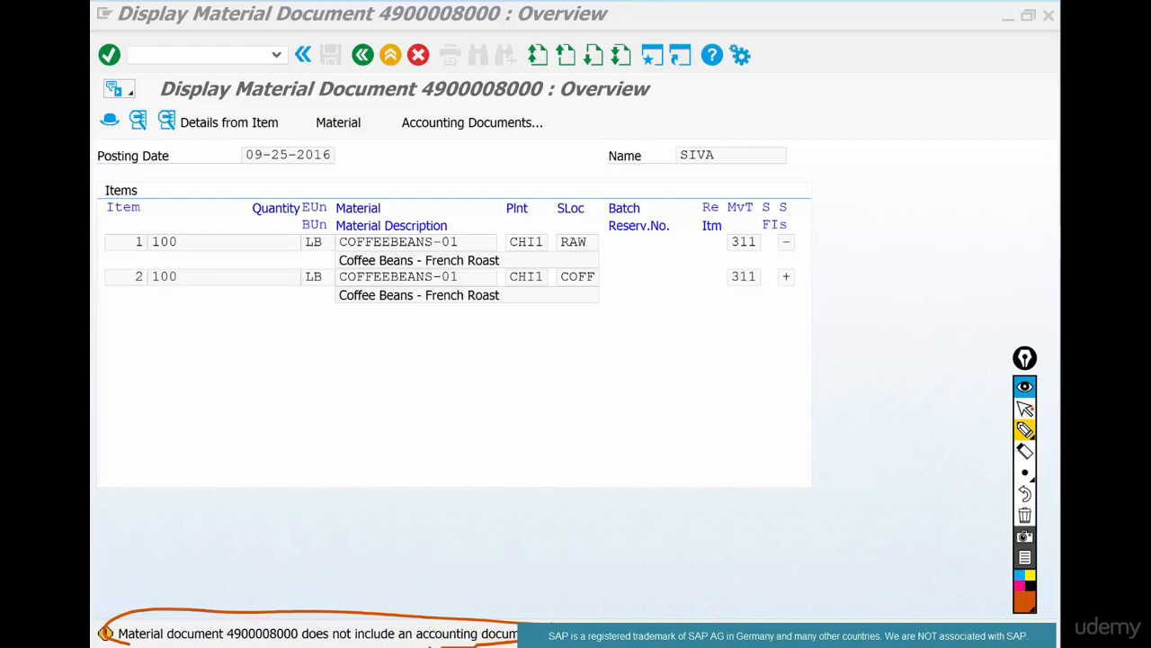
- Switch to the PowerPoint transfer posting slide and draw orange check marks near the CHI1 plant and a brace beneath the BAKED storage location
key(alt+Tab)
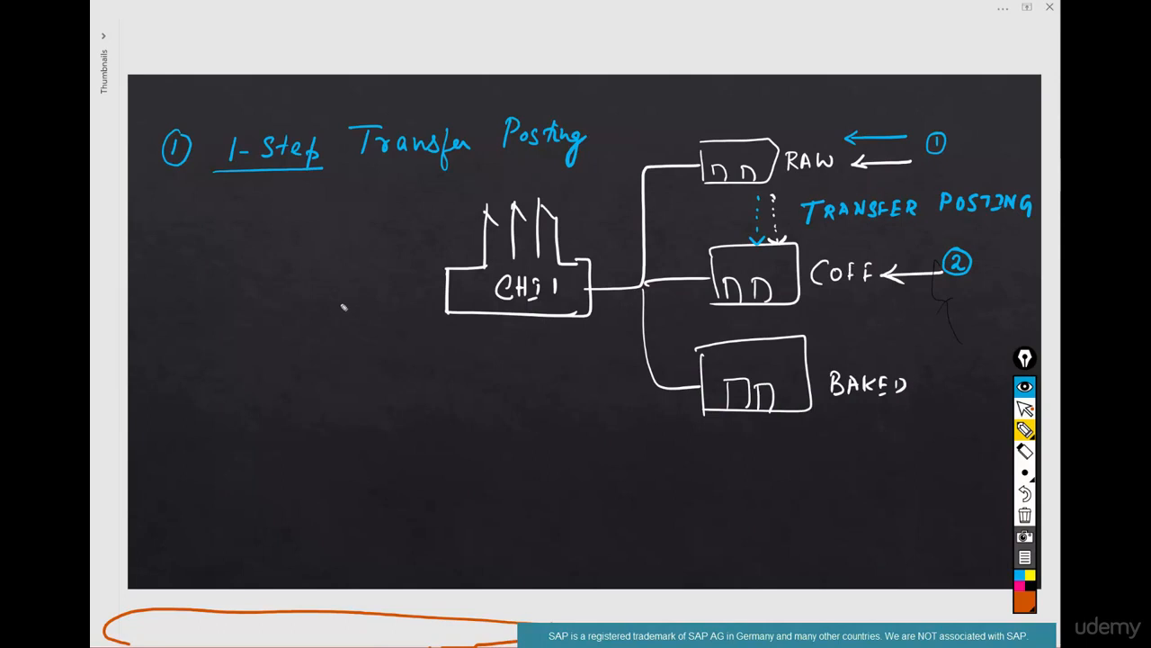
drag(340, 303, 400, 275)
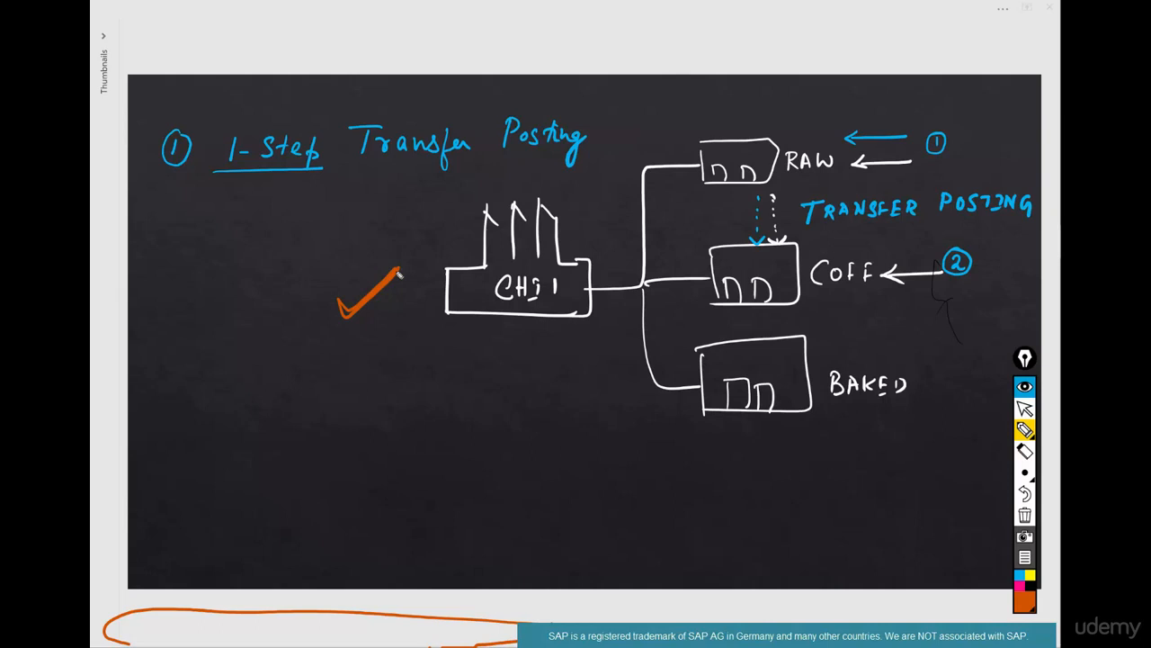
mouse_move(675, 429)
mouse_down()
mouse_move(714, 441)
mouse_move(811, 432)
mouse_up()
drag(469, 410, 521, 368)
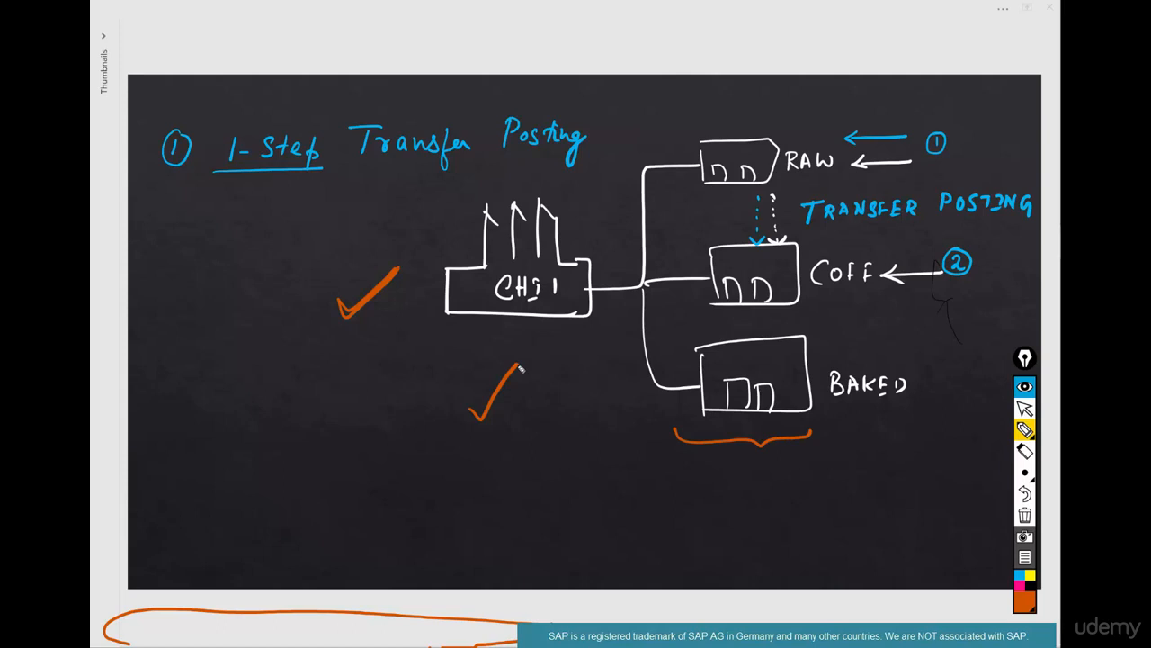